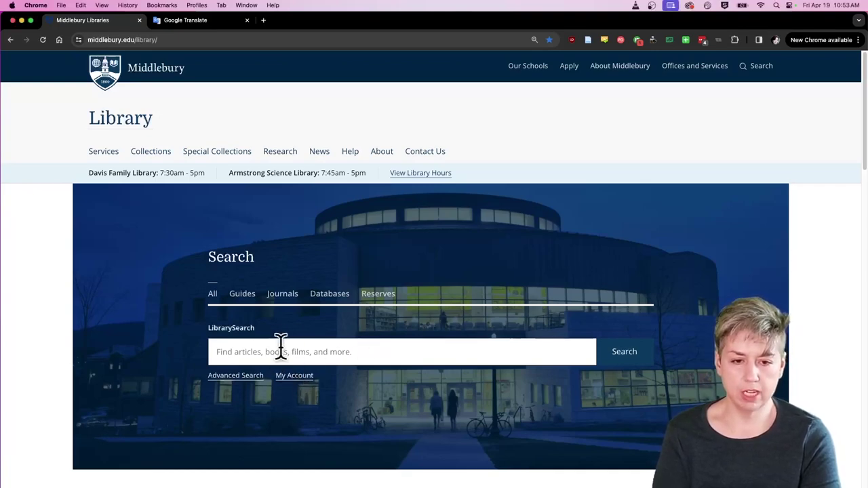
# - Search LibrarySearch for the query "indigenous culture" AND Mexico
pyautogui.click(273, 350)
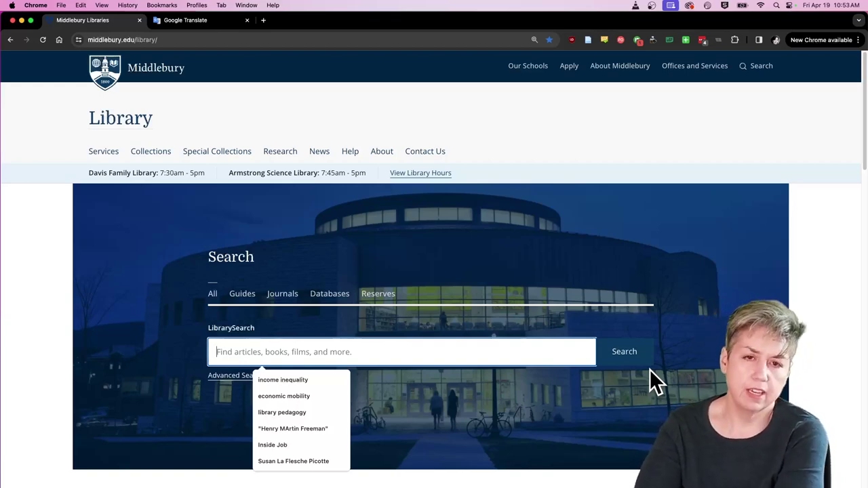
pyautogui.write('"')
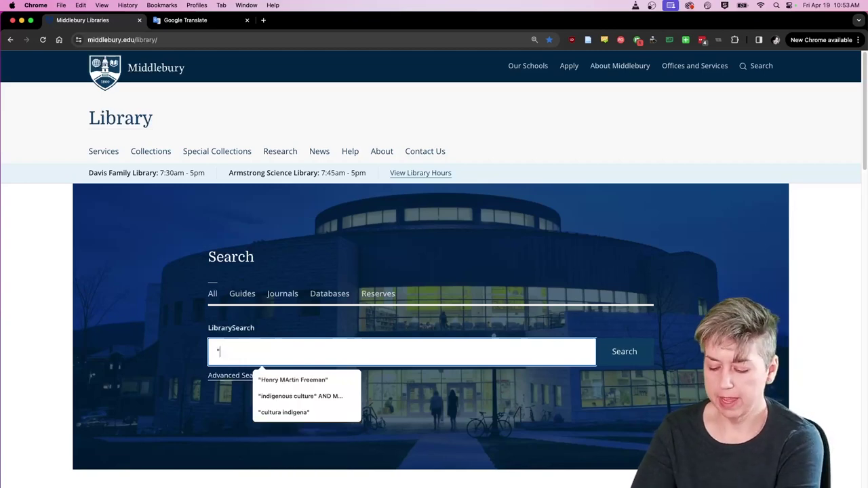
pyautogui.write('indigenous')
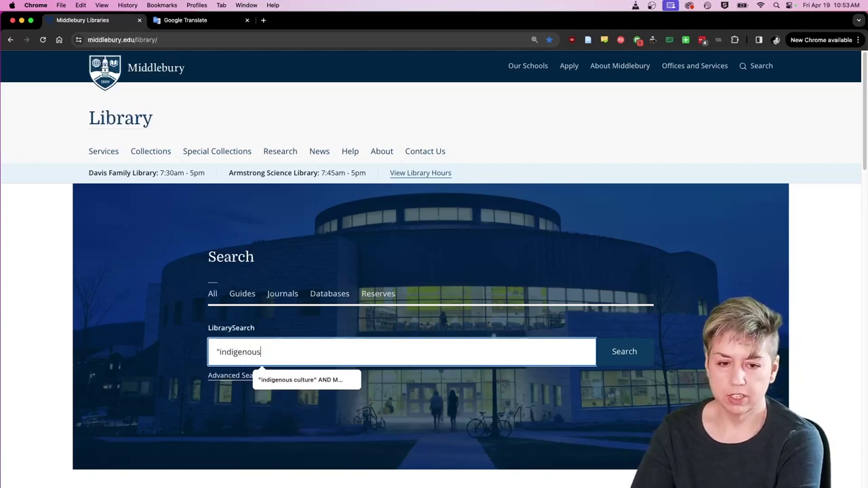
pyautogui.write(' culture')
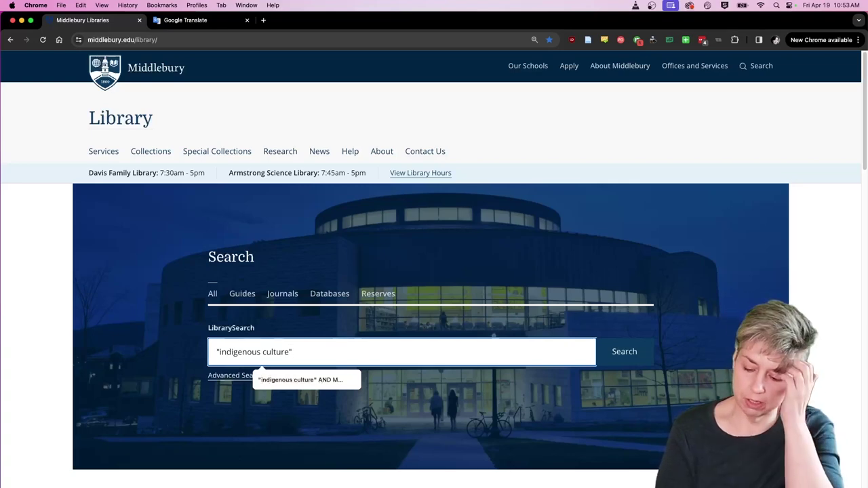
pyautogui.write('A')
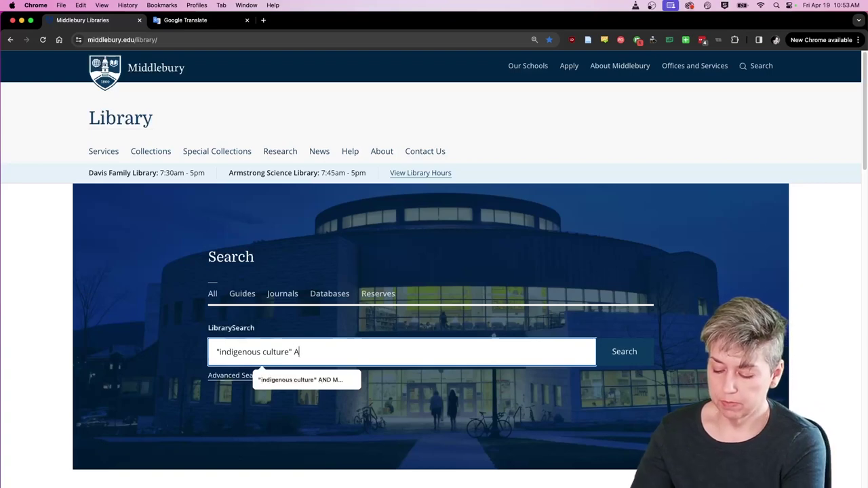
pyautogui.write('ND')
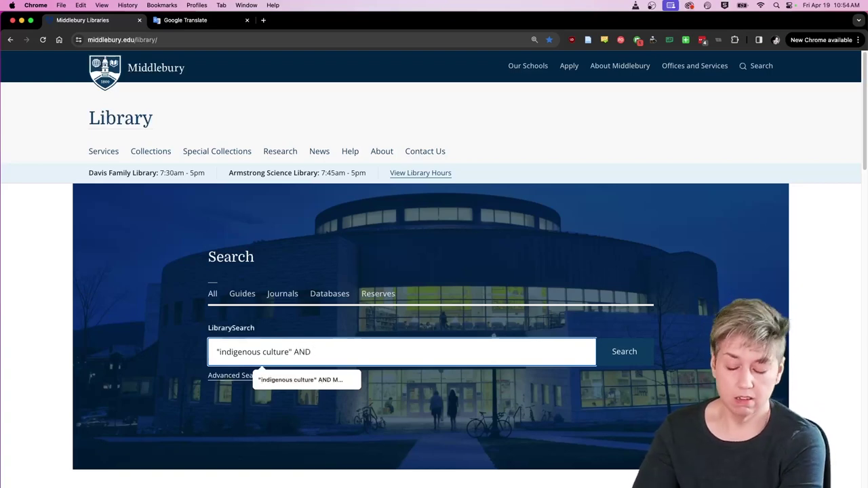
pyautogui.write(' Mexico')
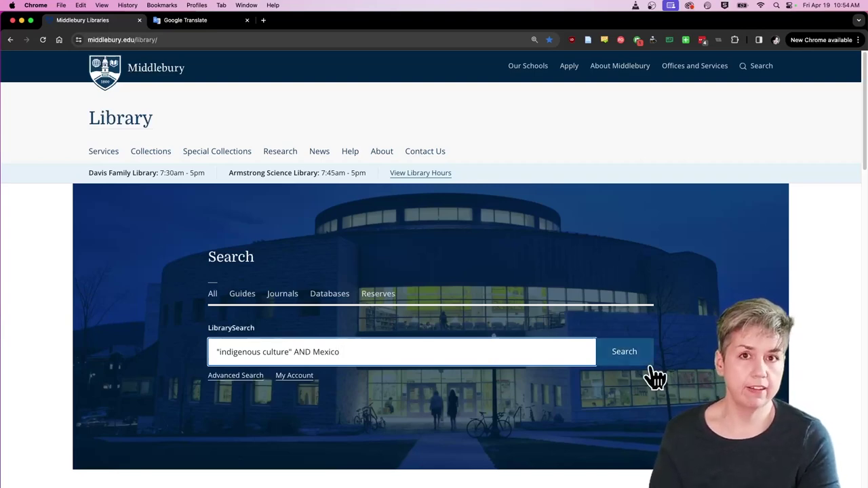
pyautogui.click(623, 354)
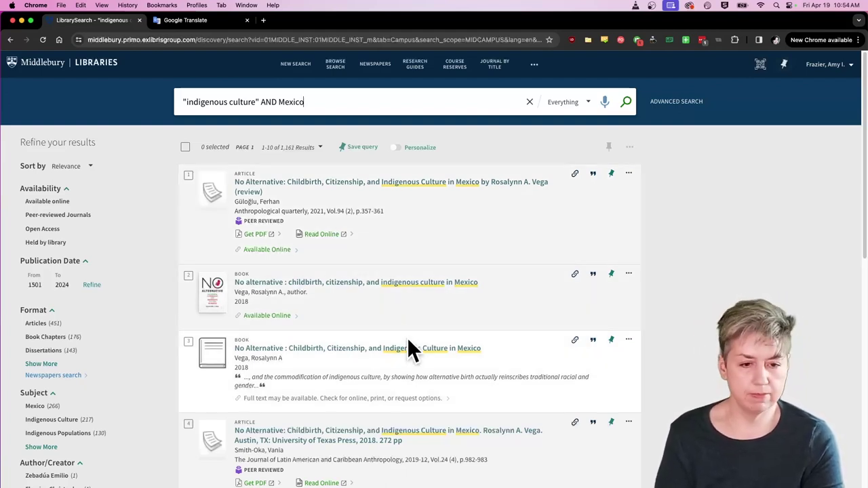
# - Scroll through the 1,161 results, led by the 2018 No Alternative book and its reviews
pyautogui.scroll(-12, 421, 453)
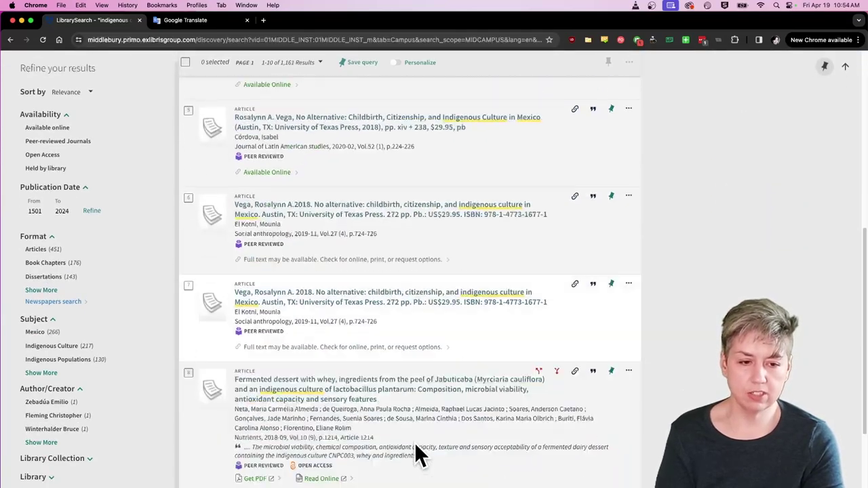
pyautogui.scroll(12, 401, 390)
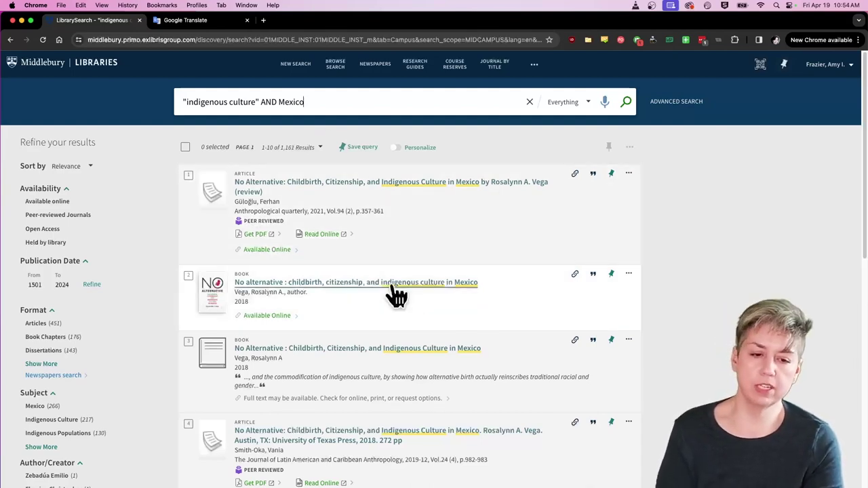
pyautogui.scroll(-1, 384, 358)
pyautogui.scroll(-4, 384, 361)
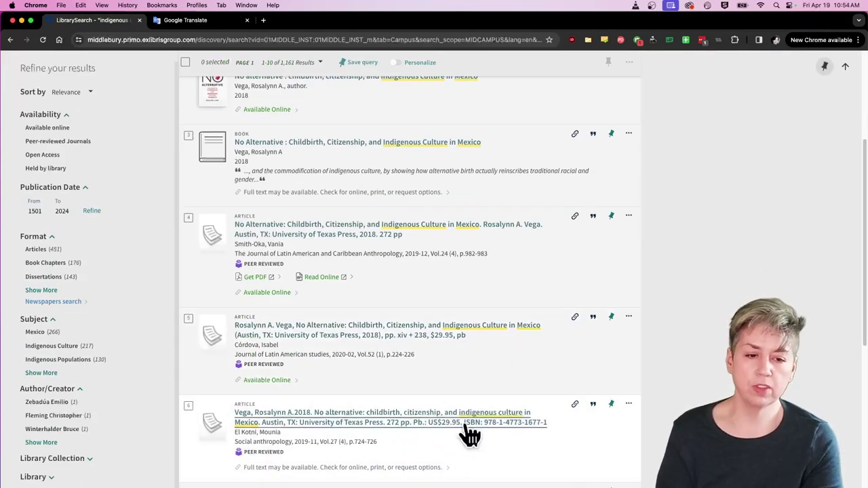
pyautogui.scroll(-8, 322, 422)
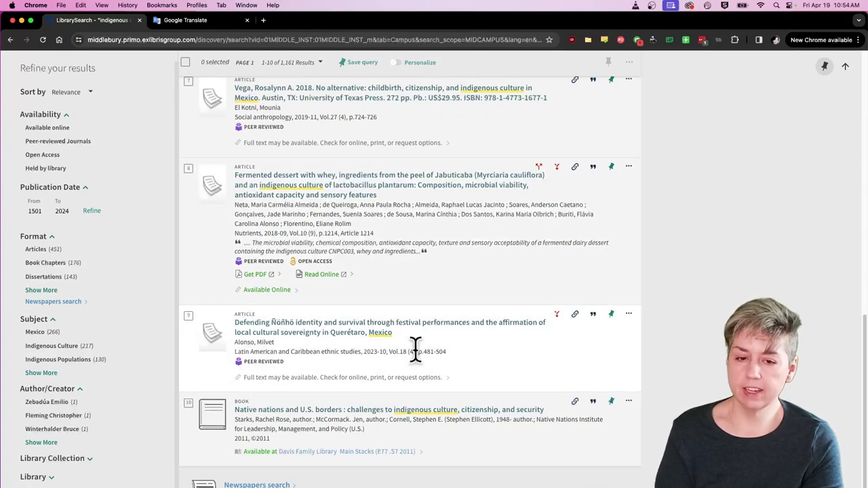
pyautogui.scroll(10, 410, 295)
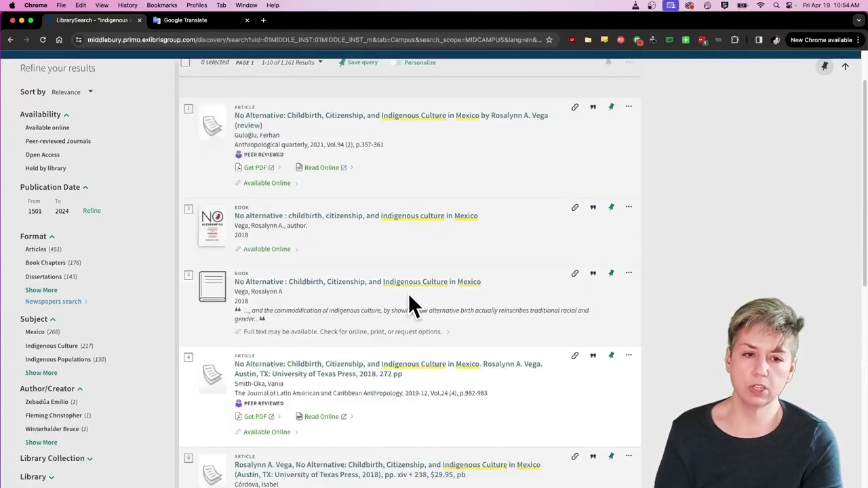
pyautogui.scroll(2, 408, 294)
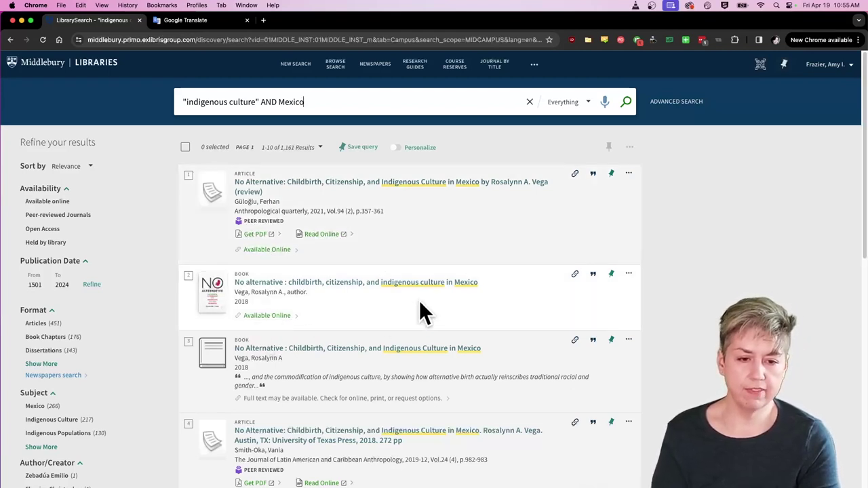
pyautogui.scroll(-1, 420, 299)
pyautogui.scroll(-3, 420, 308)
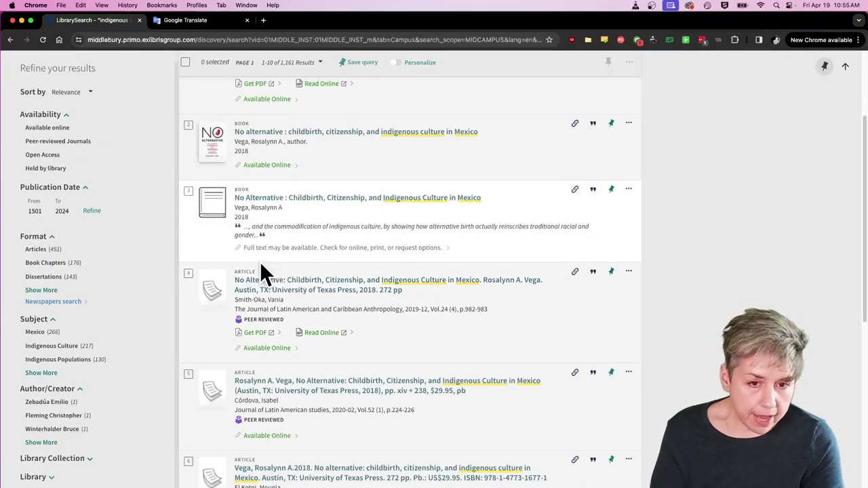
pyautogui.click(342, 248)
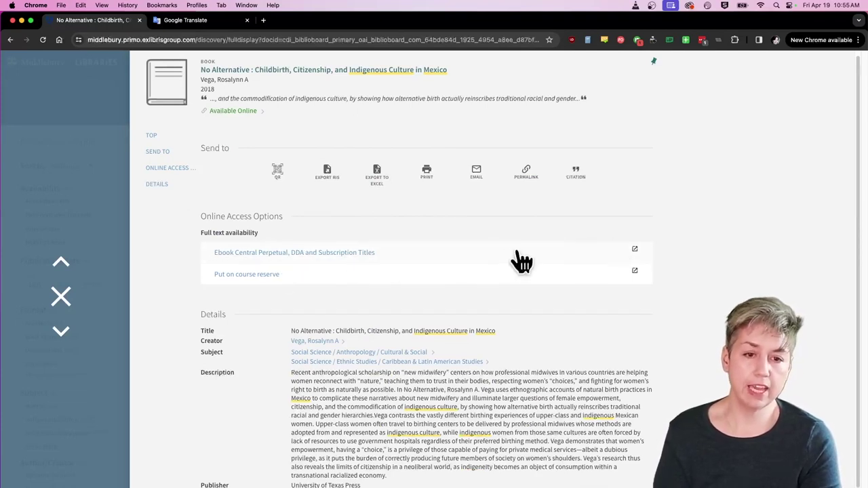
pyautogui.click(62, 298)
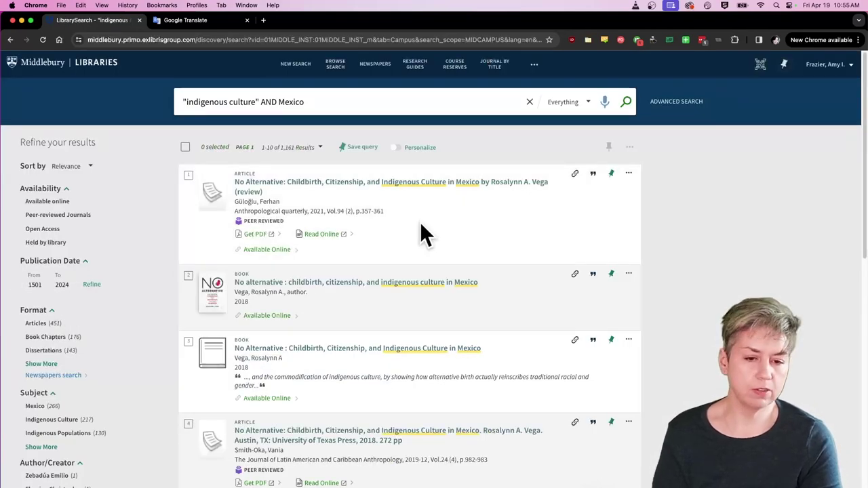
pyautogui.scroll(-5, 401, 299)
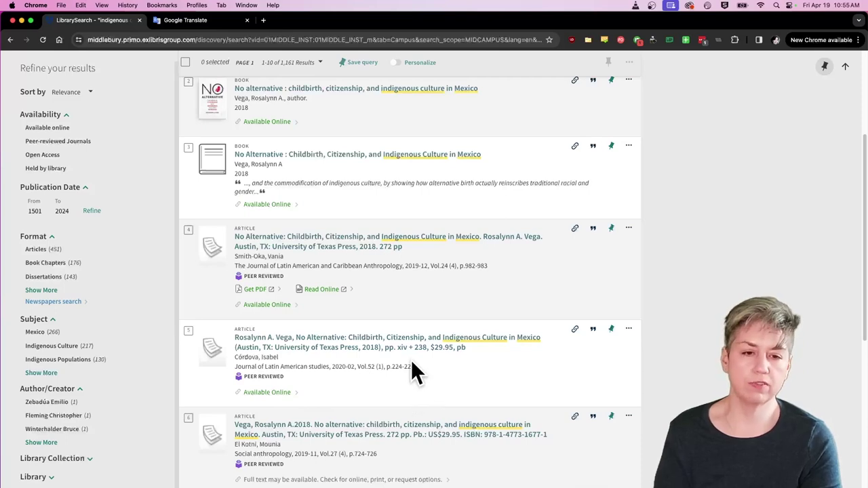
pyautogui.scroll(5, 426, 364)
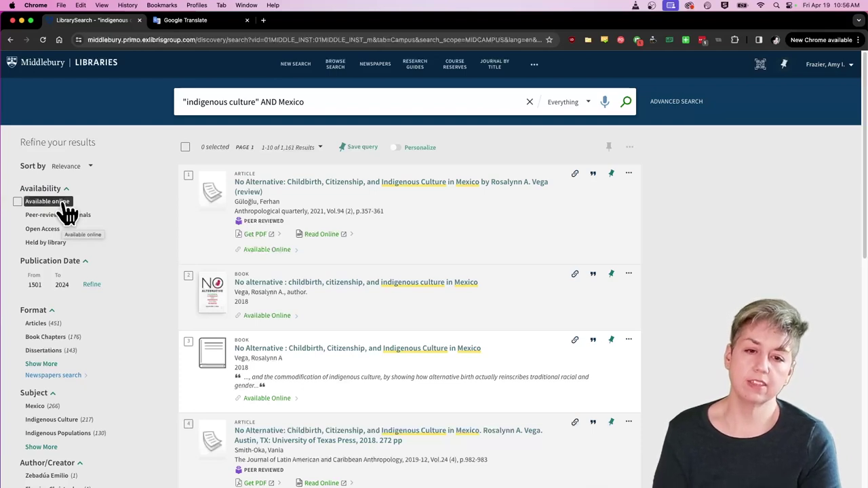
pyautogui.click(18, 202)
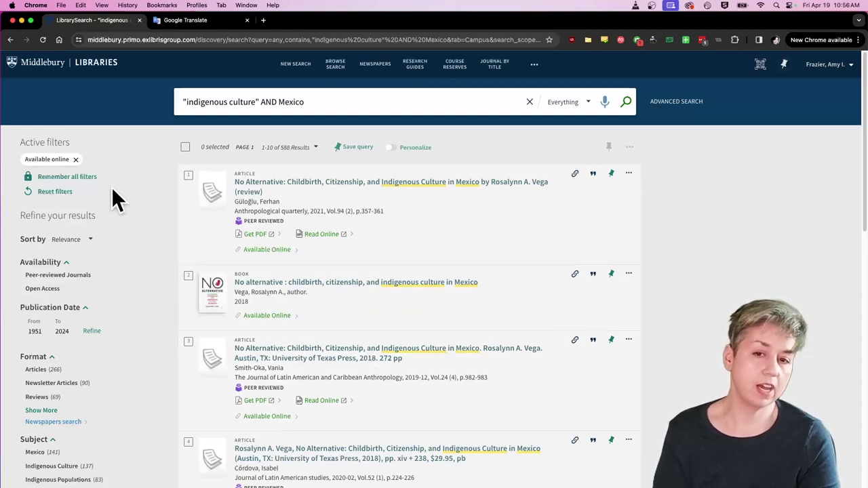
pyautogui.click(49, 194)
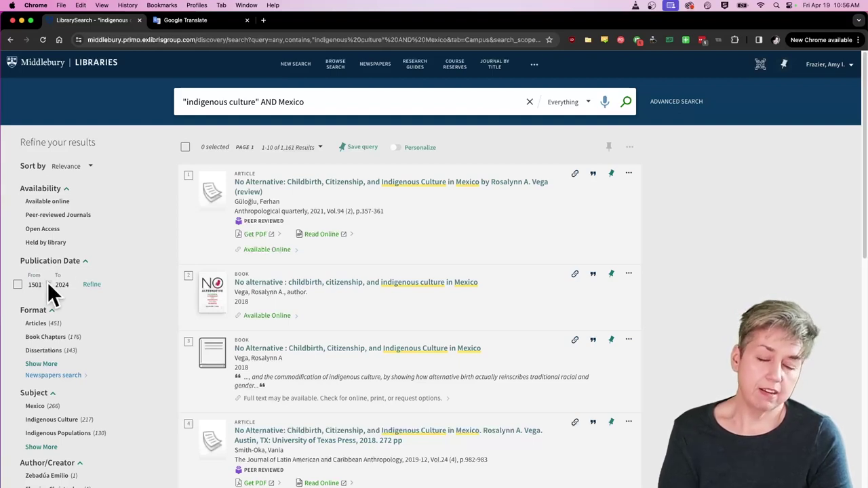
# - Filter the results to Books under Format, cutting them from 1,161 to 29
pyautogui.scroll(-2, 151, 319)
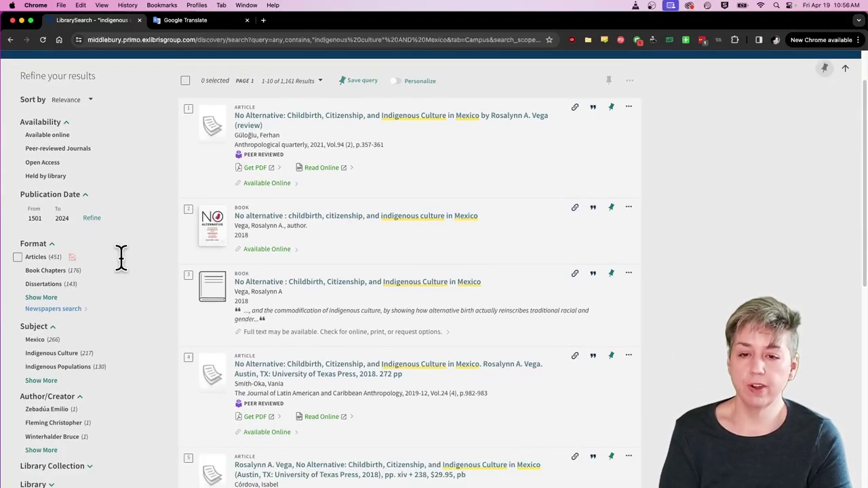
pyautogui.click(45, 299)
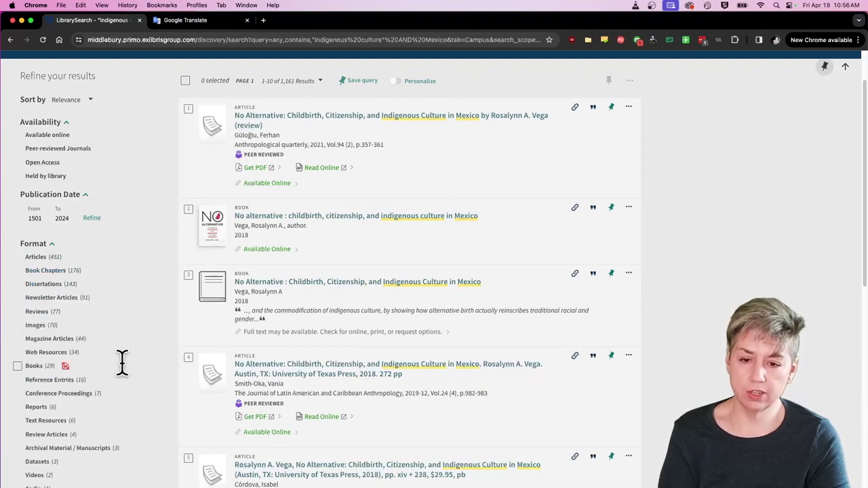
pyautogui.click(35, 367)
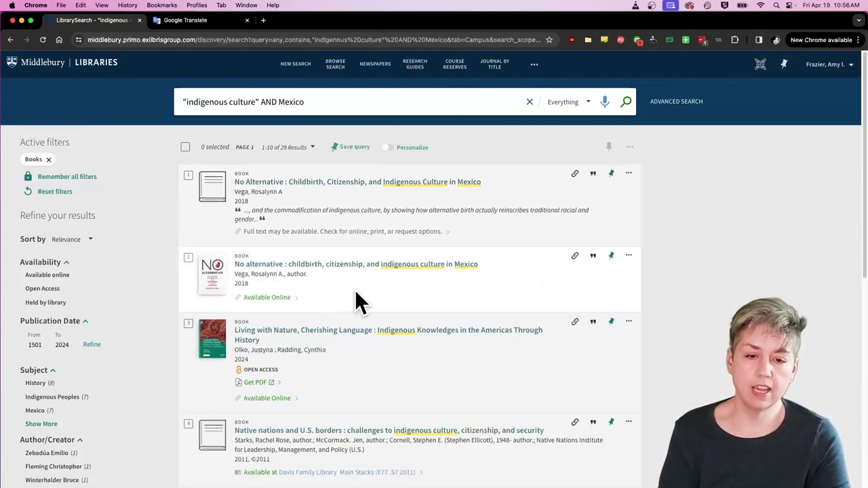
# - Check the No Alternative book's access options, then return to the Books results
pyautogui.click(299, 232)
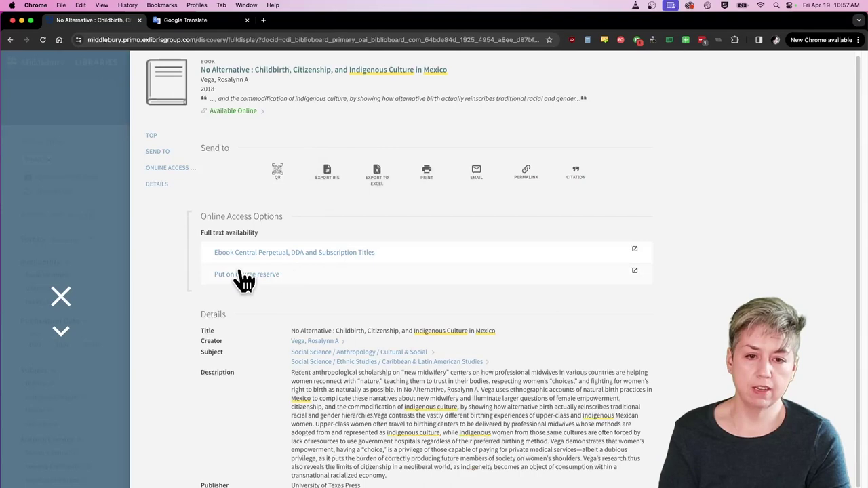
pyautogui.click(62, 299)
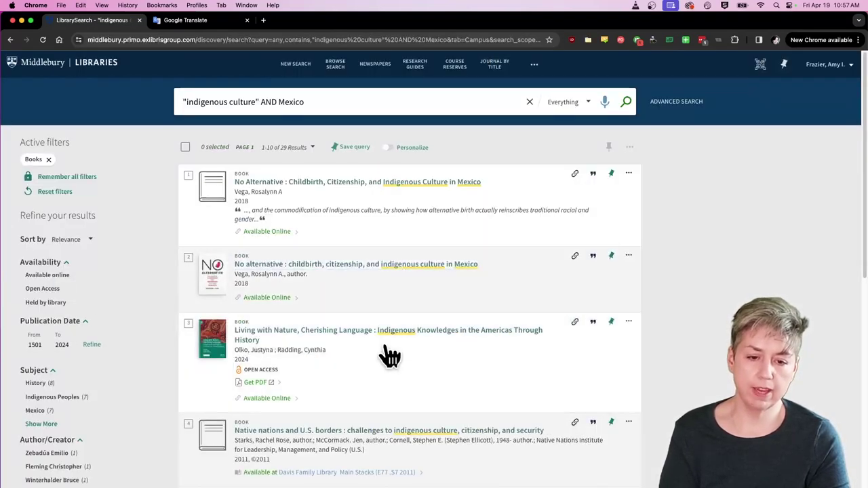
pyautogui.scroll(-1, 387, 355)
pyautogui.scroll(-3, 431, 343)
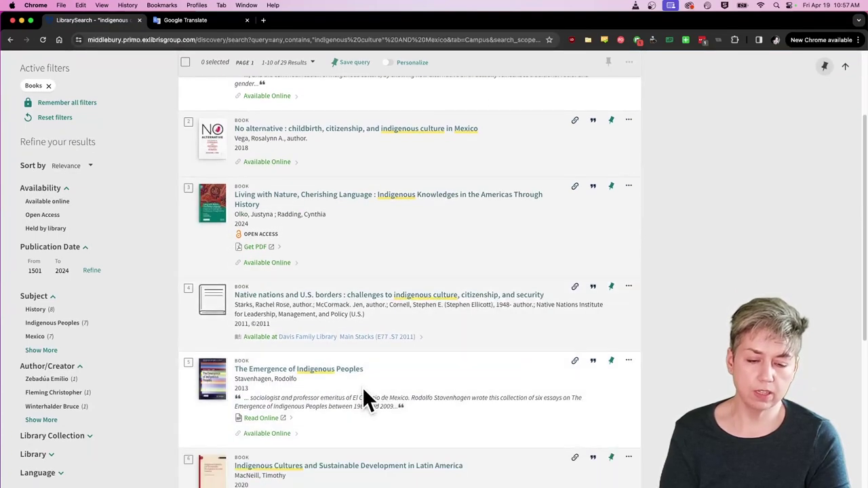
pyautogui.scroll(-4, 365, 400)
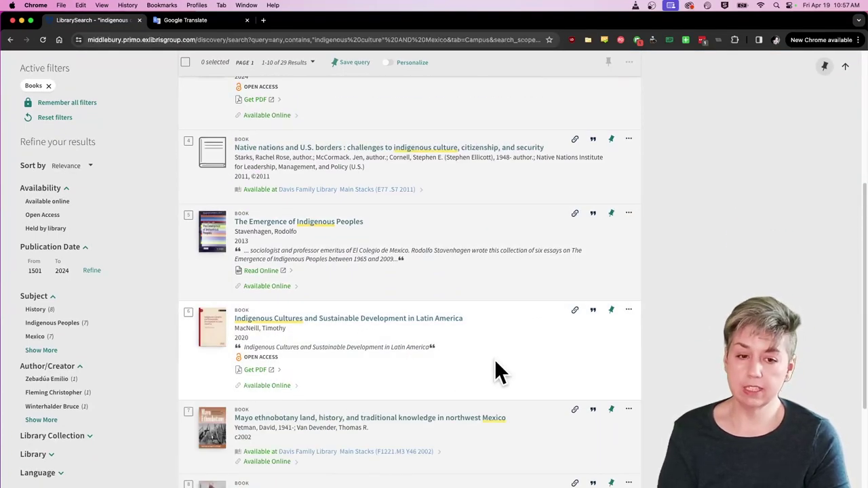
pyautogui.scroll(-2, 492, 367)
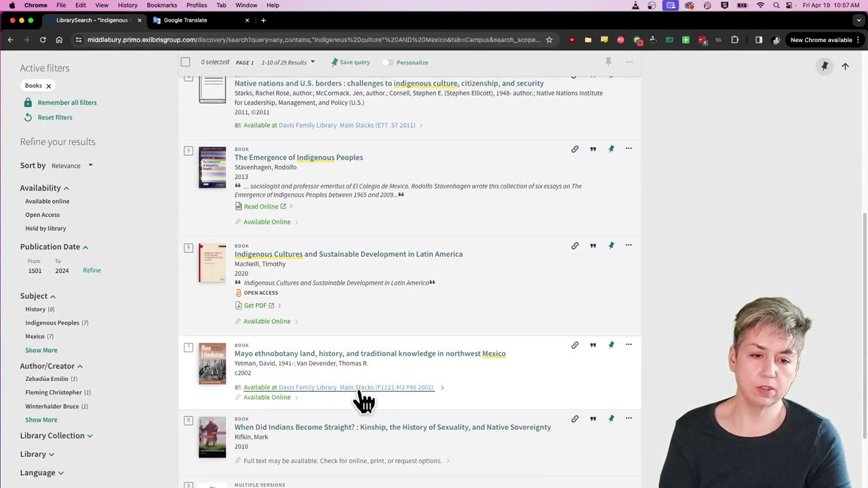
# - Check the Mayo ethnobotany book's Davis Family Library availability, then clear the Books filter
pyautogui.click(333, 390)
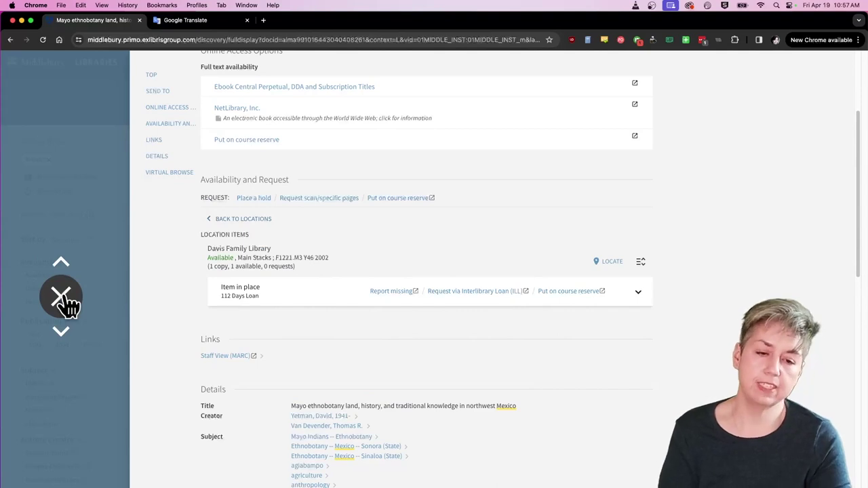
pyautogui.click(61, 299)
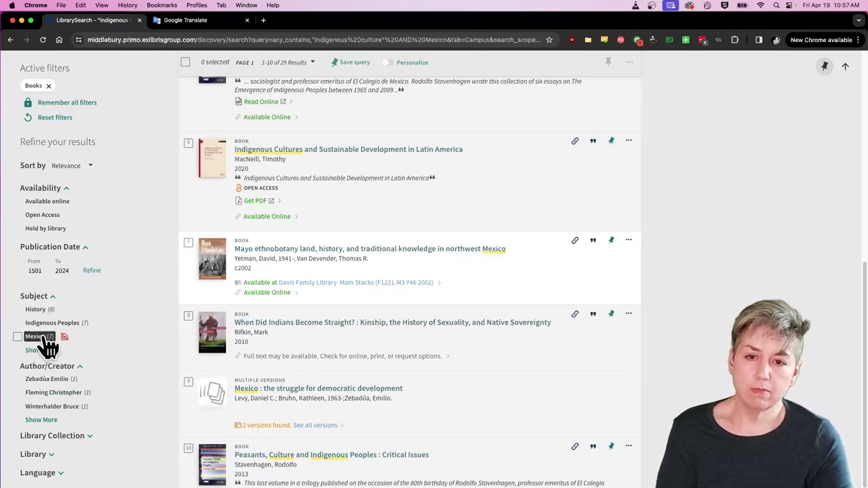
pyautogui.click(49, 86)
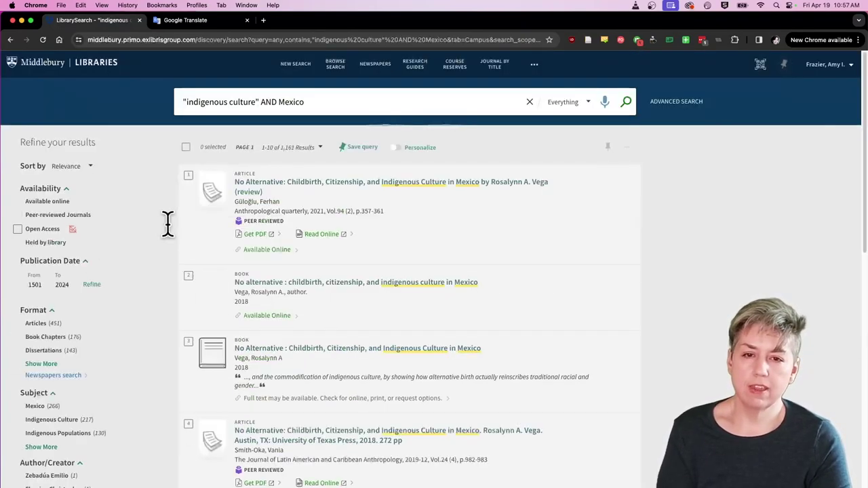
# - Browse the Subject list, then expand Language: 937 English, 184 Spanish, 29 French, 28 Portuguese
pyautogui.scroll(-5, 91, 331)
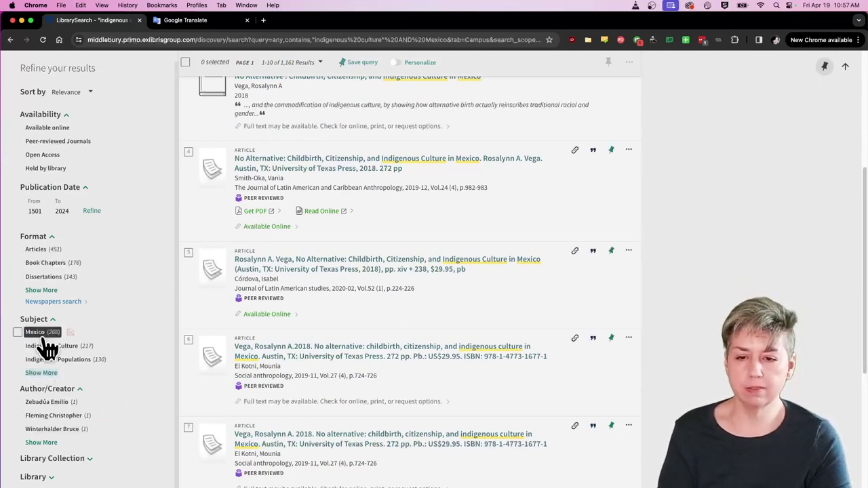
pyautogui.click(41, 374)
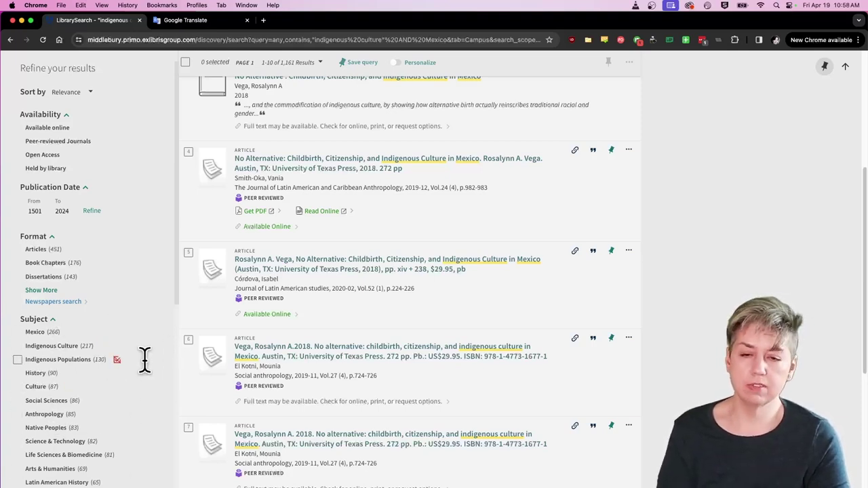
pyautogui.click(52, 320)
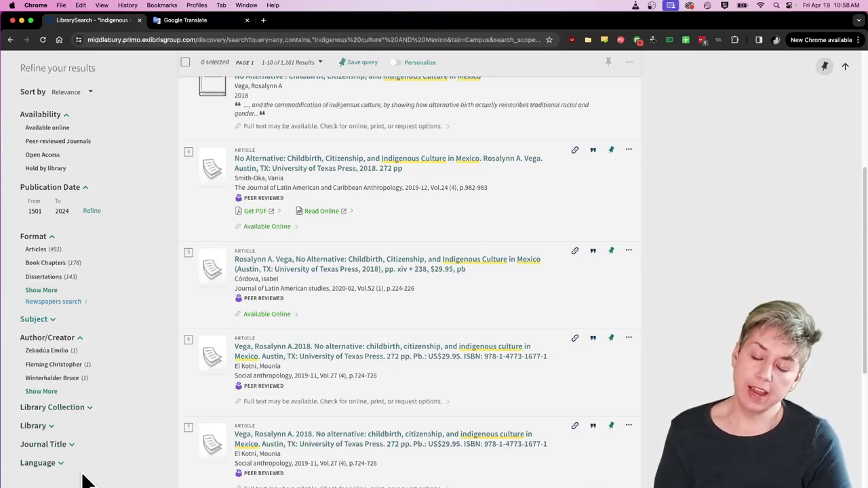
pyautogui.click(42, 465)
pyautogui.scroll(-3, 107, 421)
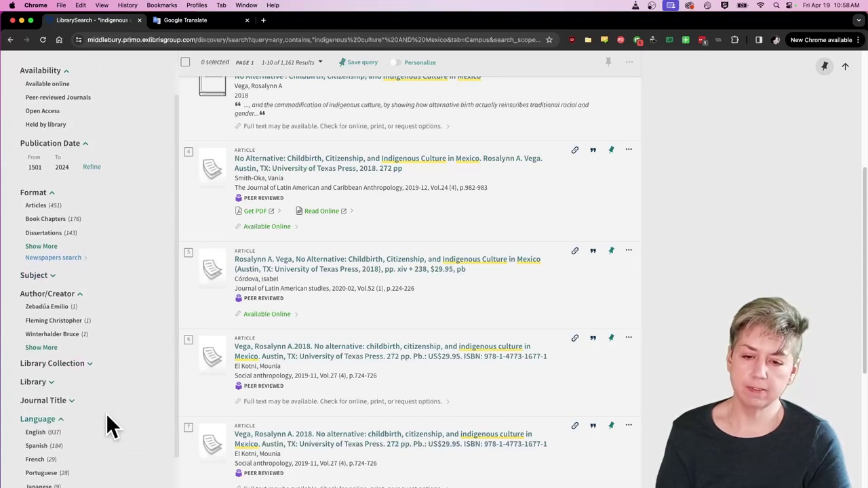
pyautogui.scroll(-1, 107, 416)
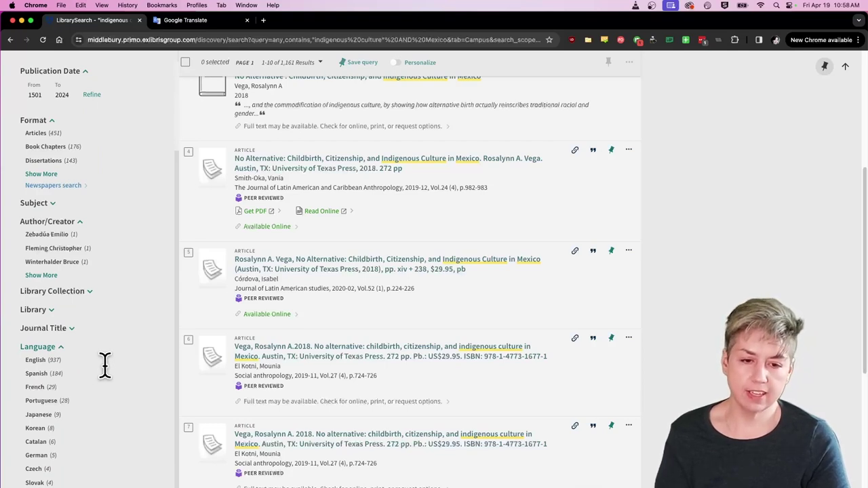
# - Limit the results to the 184 Spanish items and scroll through the articles and dissertations
pyautogui.click(37, 374)
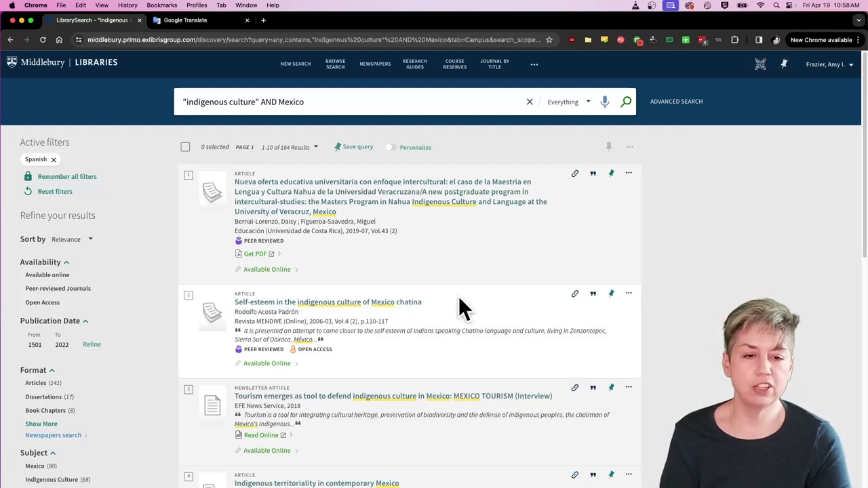
pyautogui.scroll(-3, 459, 295)
pyautogui.scroll(-2, 414, 276)
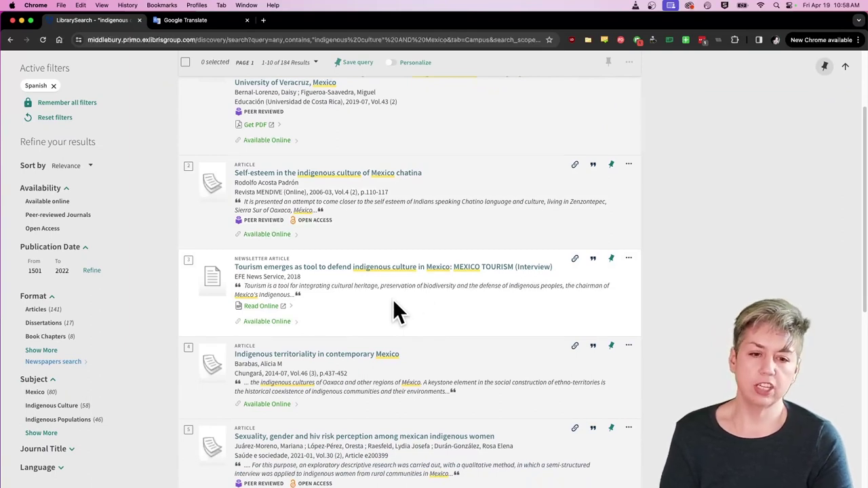
pyautogui.scroll(-1, 395, 296)
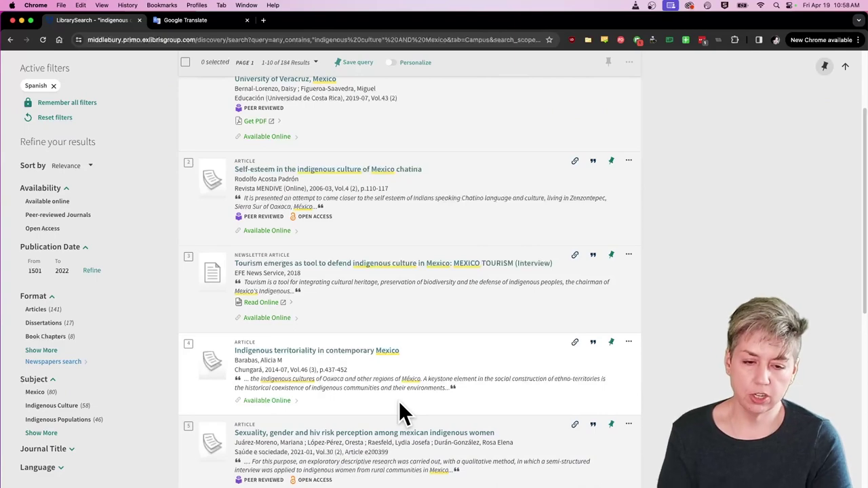
pyautogui.scroll(-2, 471, 315)
pyautogui.scroll(-1, 467, 304)
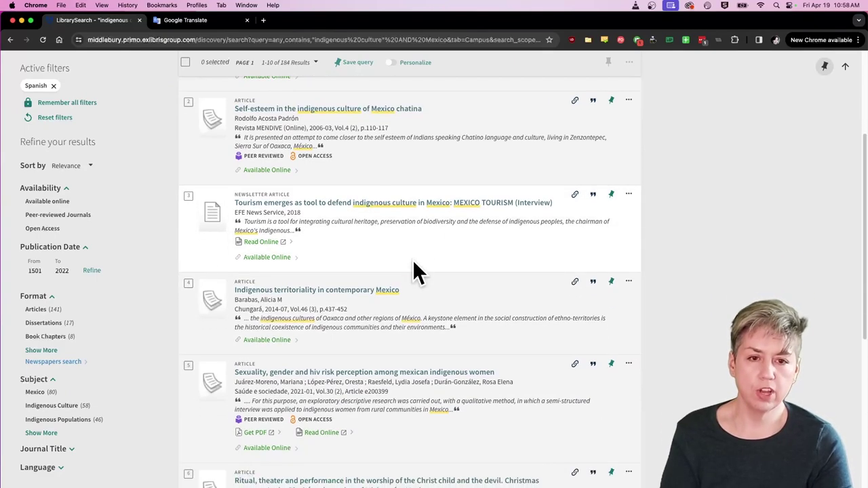
pyautogui.scroll(-5, 399, 435)
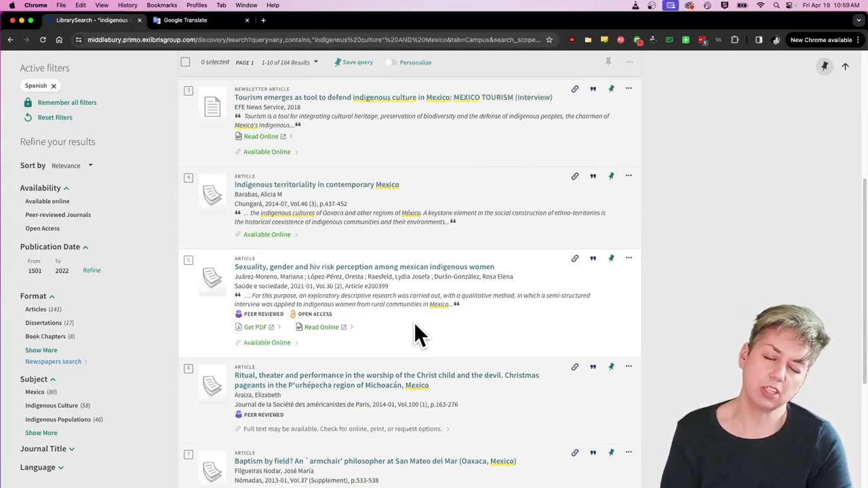
pyautogui.scroll(-2, 421, 319)
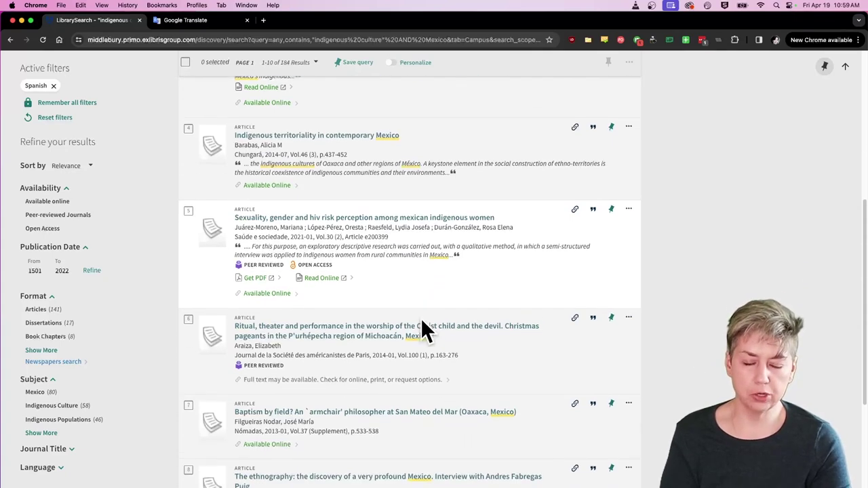
pyautogui.scroll(-1, 421, 321)
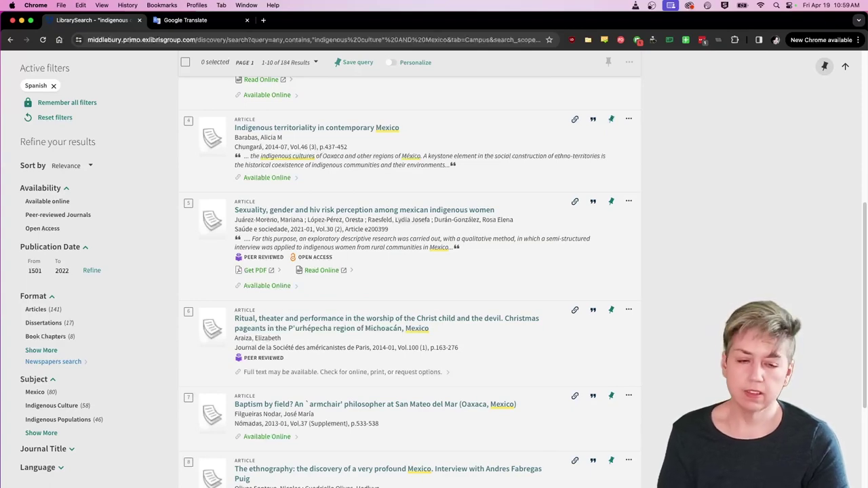
pyautogui.scroll(-3, 419, 285)
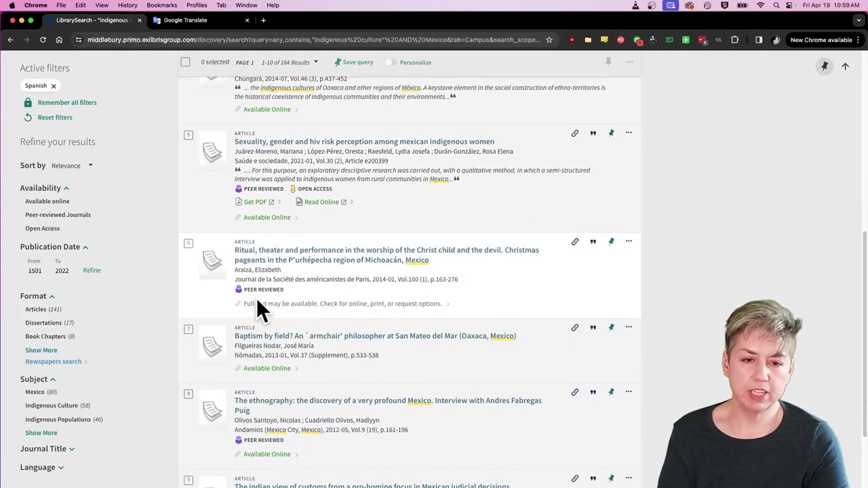
# - Open the full record of result 6, the "Ritual, theater and performance" article
pyautogui.click(281, 306)
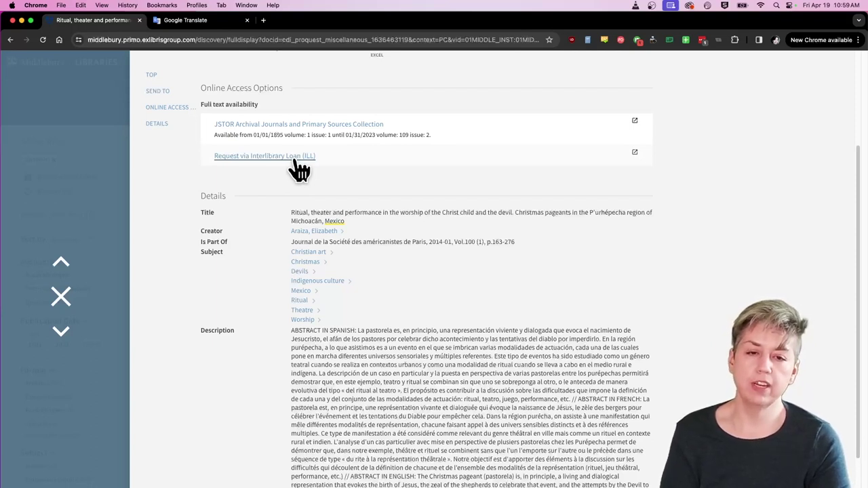
# - Request the Ritual article via interlibrary loan and log in to ILLiad with saved credentials
pyautogui.click(238, 157)
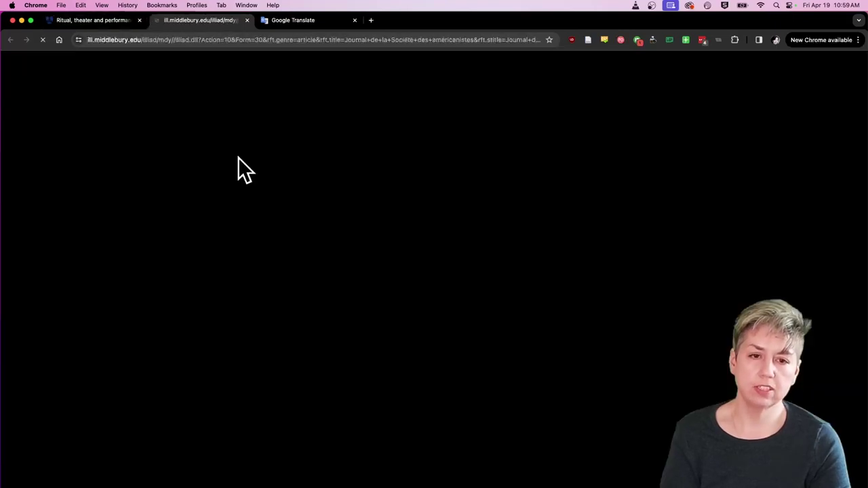
pyautogui.click(209, 221)
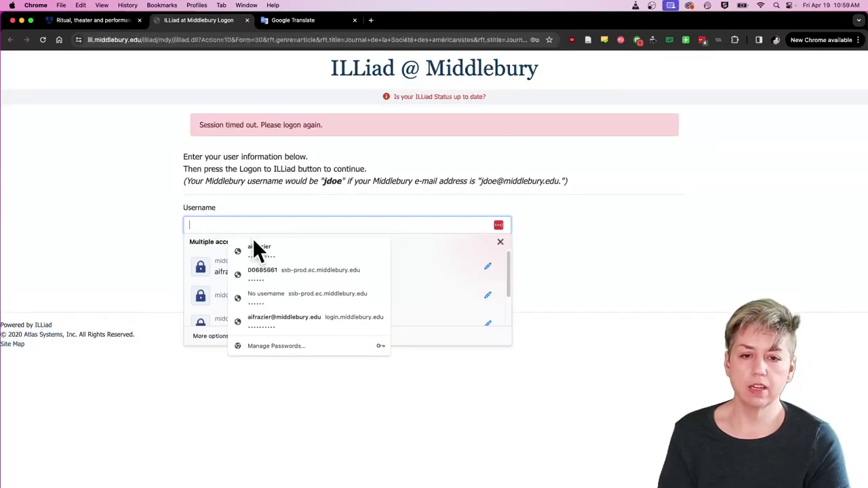
pyautogui.click(256, 251)
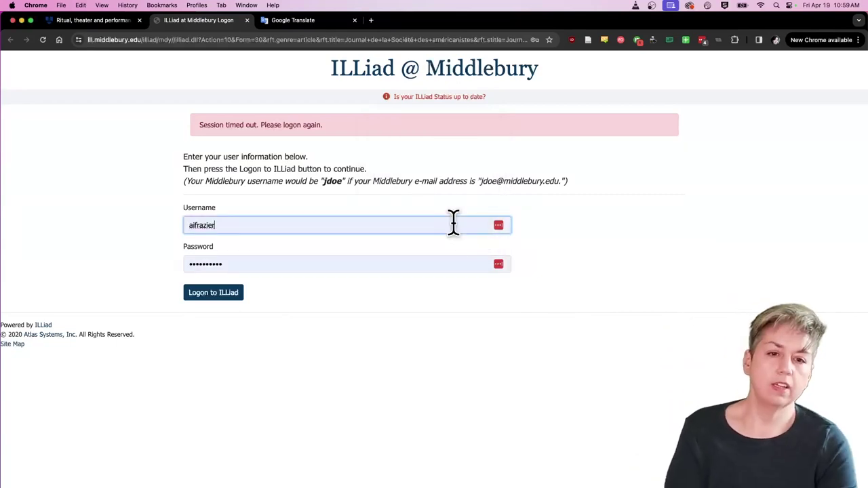
pyautogui.click(210, 294)
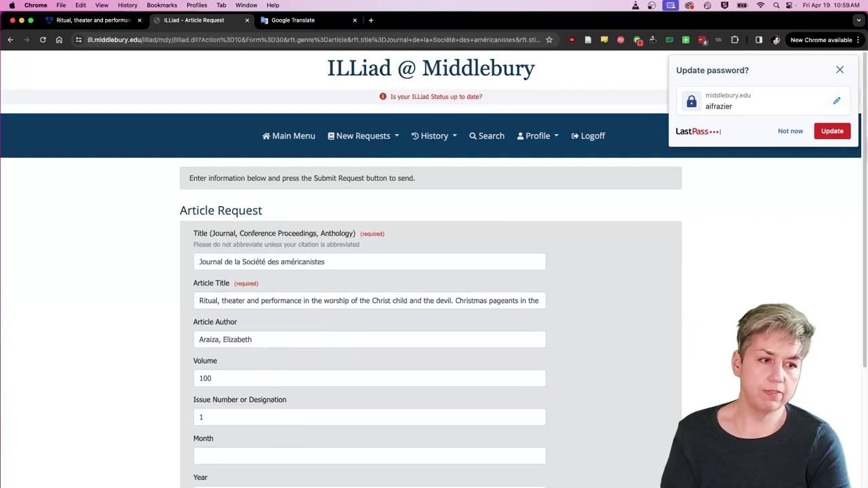
pyautogui.click(840, 69)
# - Review the prefilled Article Request form, then close the ILLiad tab
pyautogui.scroll(-3, 332, 319)
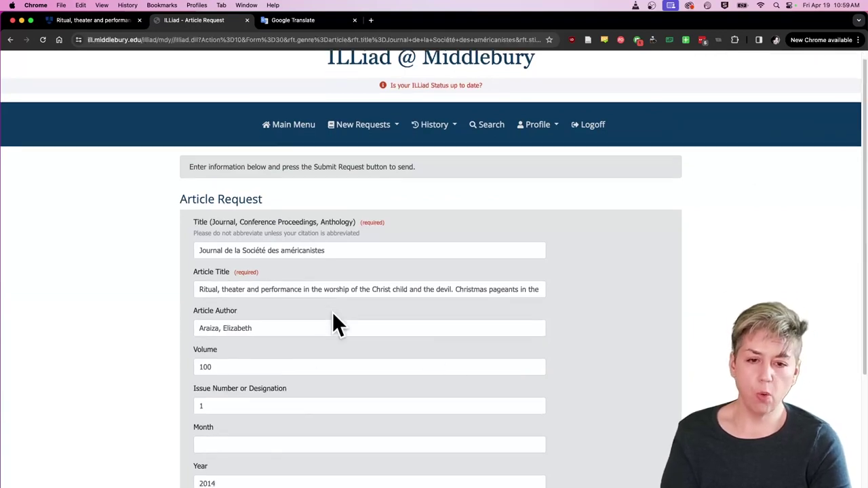
pyautogui.scroll(-5, 349, 326)
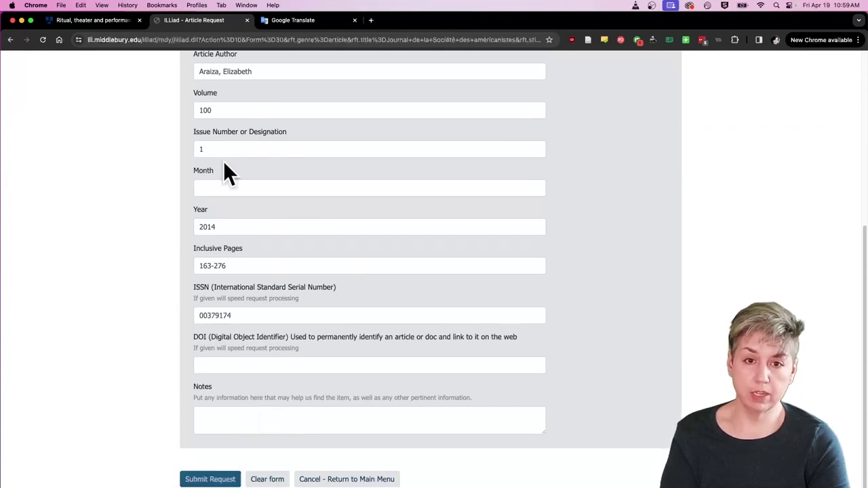
pyautogui.click(12, 42)
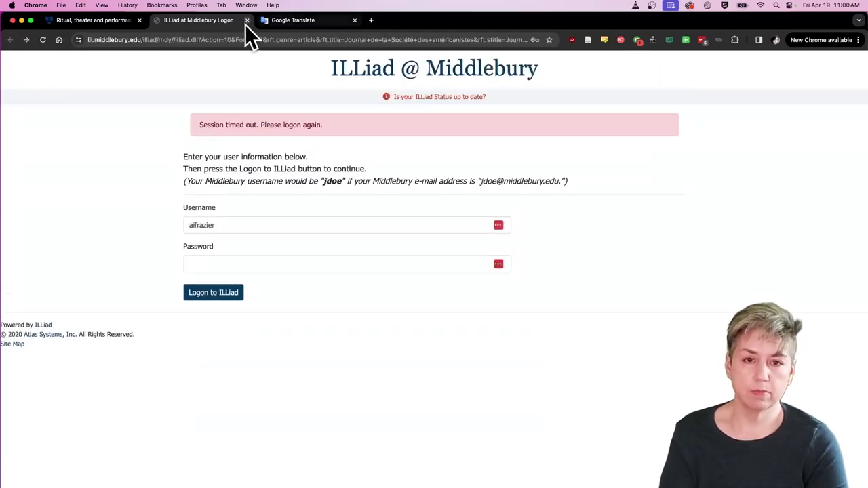
pyautogui.click(246, 21)
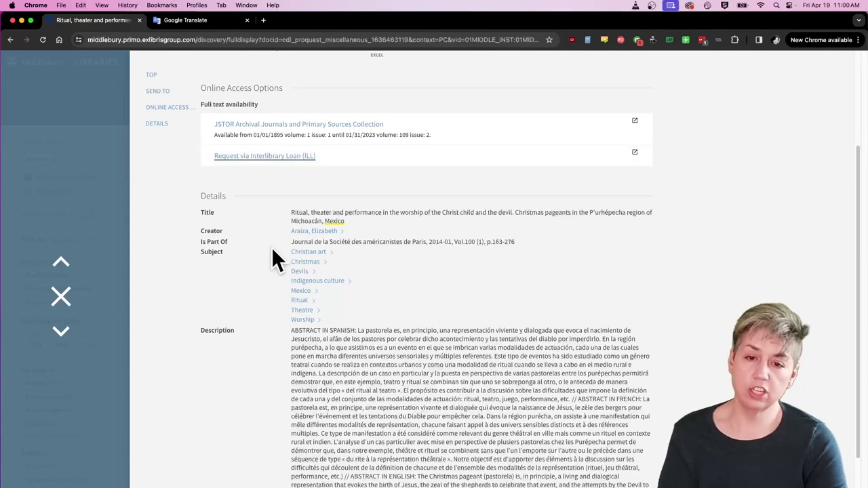
# - Close the article record and search for "cultura indigena" instead, returning 3,012 results
pyautogui.click(60, 298)
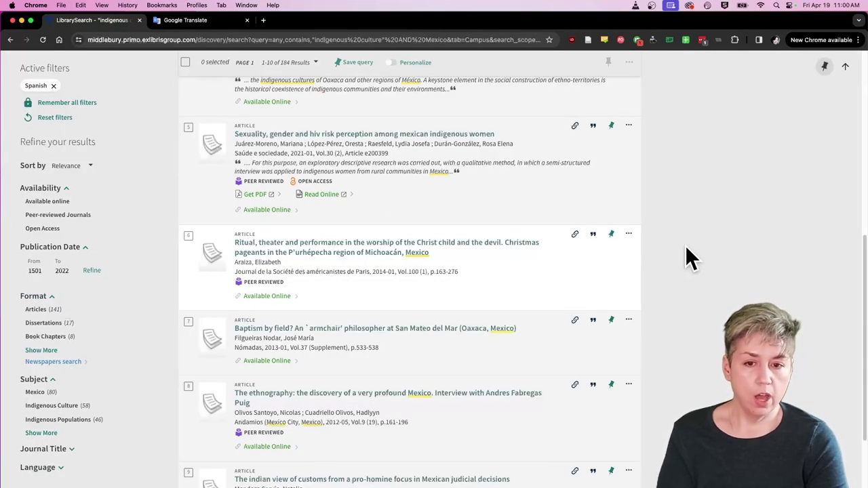
pyautogui.scroll(10, 377, 256)
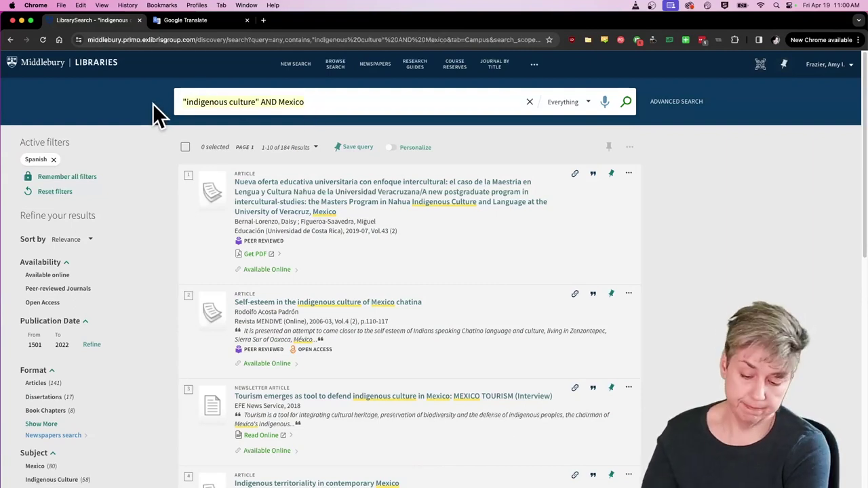
pyautogui.press('super+a')
pyautogui.press('BackSpace')
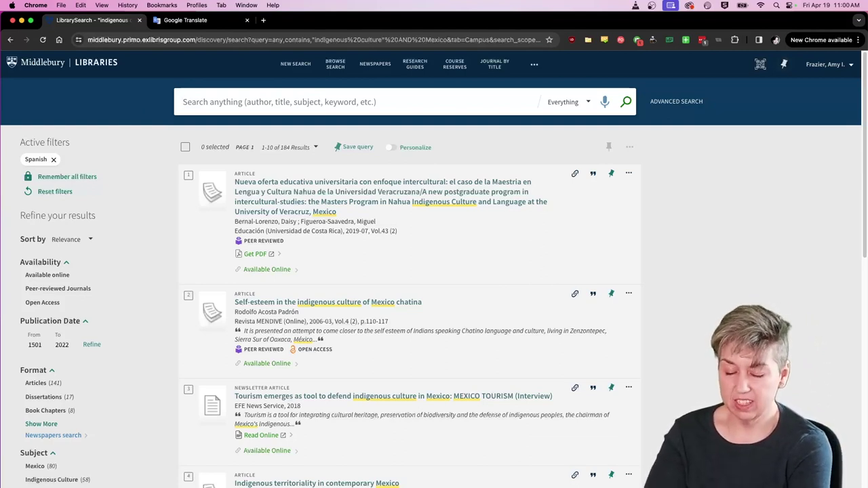
pyautogui.write('"culture')
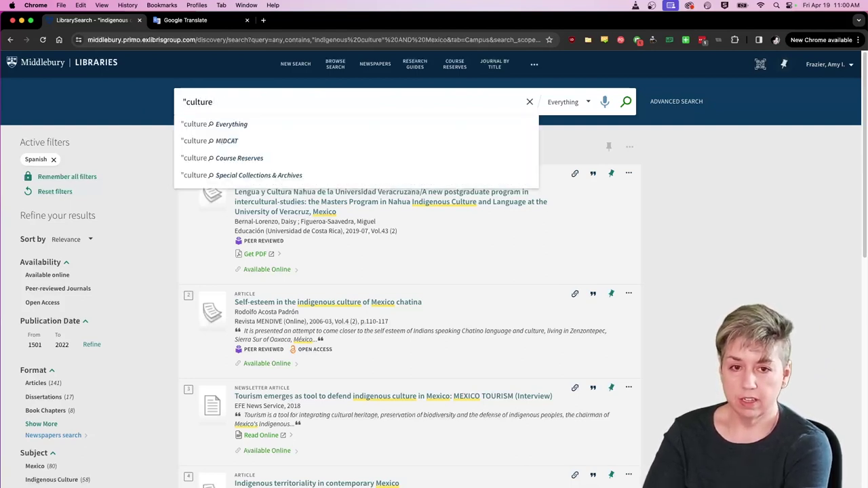
pyautogui.press('BackSpace')
pyautogui.write('a')
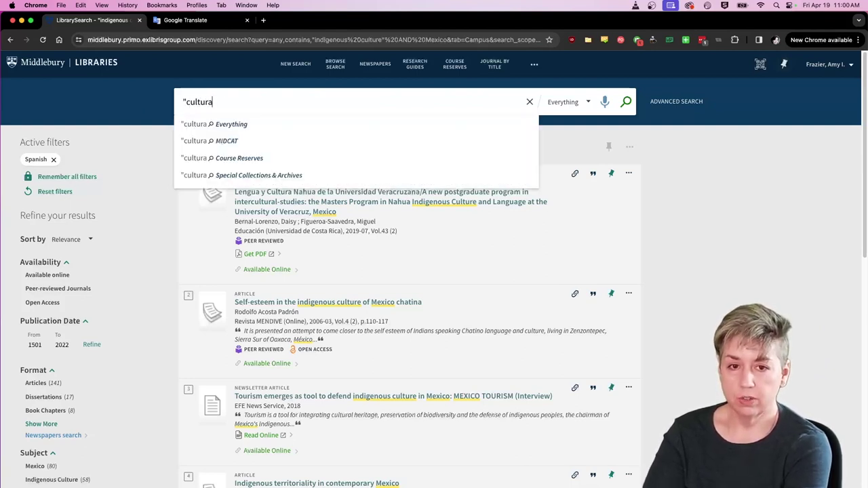
pyautogui.write(' indige')
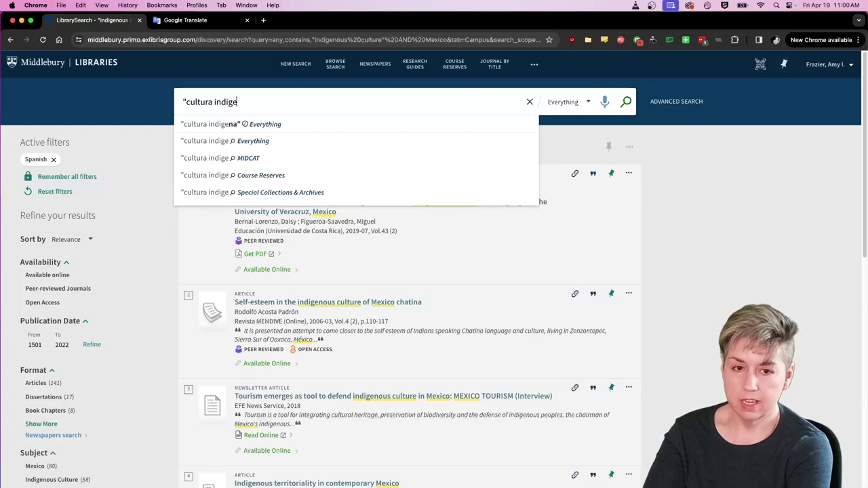
pyautogui.write('na"')
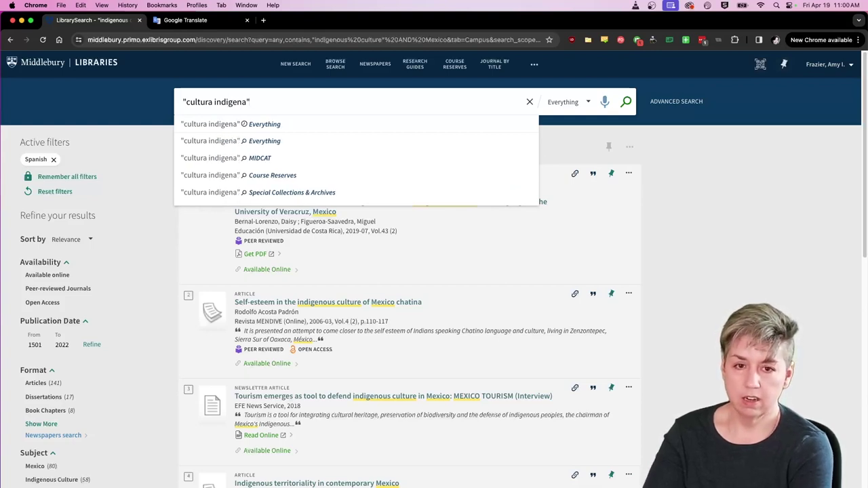
pyautogui.press('Return')
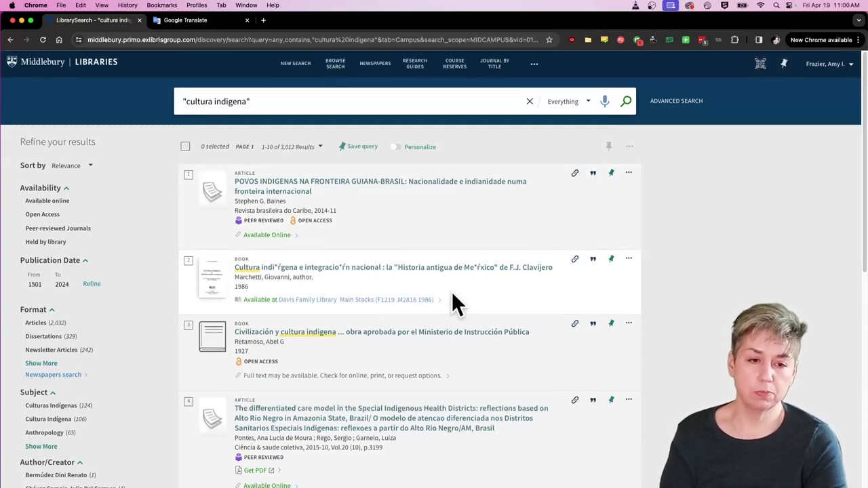
# - Scroll through the 3,012 "cultura indigena" results, then return to the Middlebury Library home page
pyautogui.scroll(-2, 452, 295)
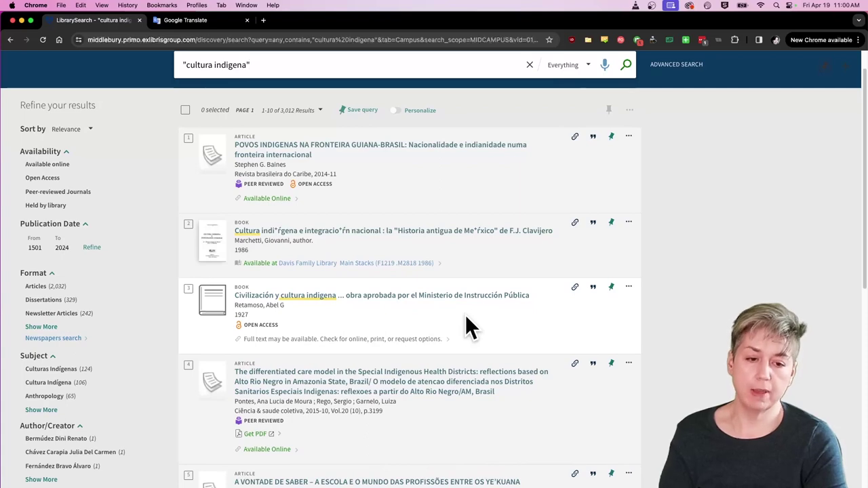
pyautogui.scroll(-1, 477, 324)
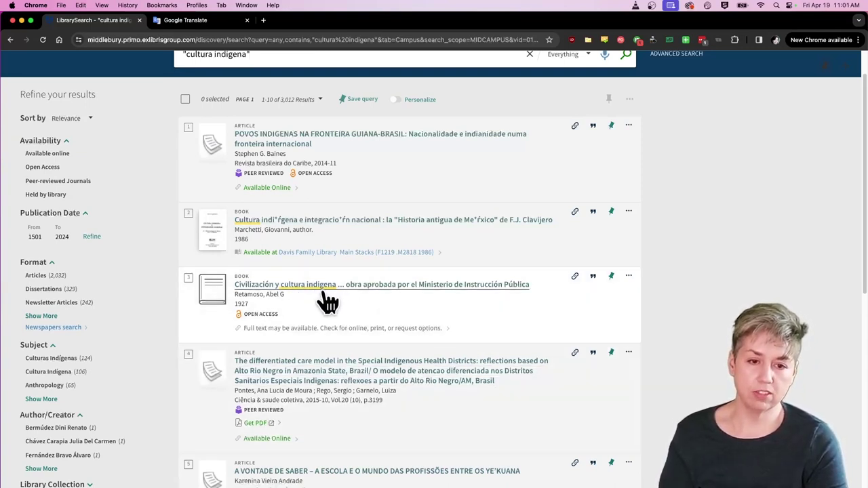
pyautogui.scroll(-1, 400, 407)
pyautogui.scroll(-5, 400, 407)
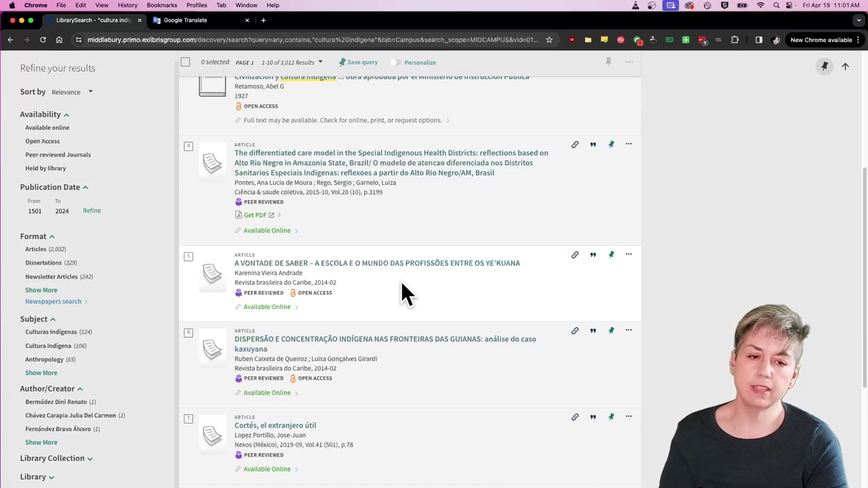
pyautogui.scroll(-1, 401, 281)
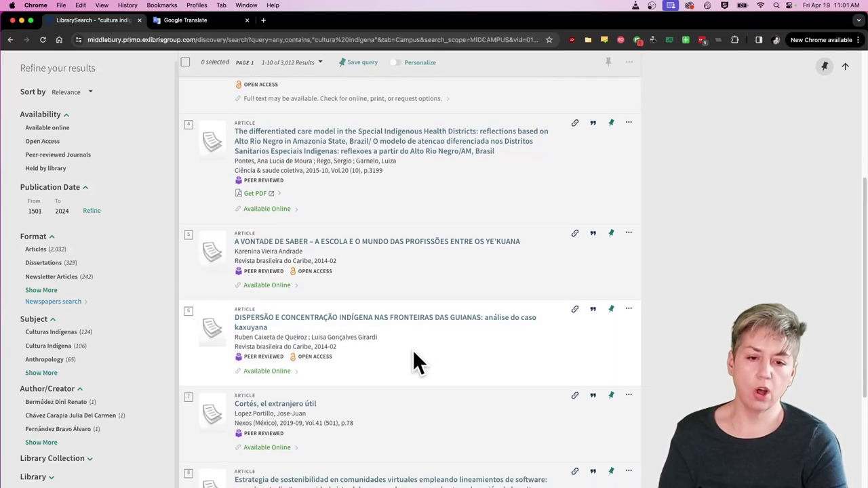
pyautogui.scroll(-2, 414, 357)
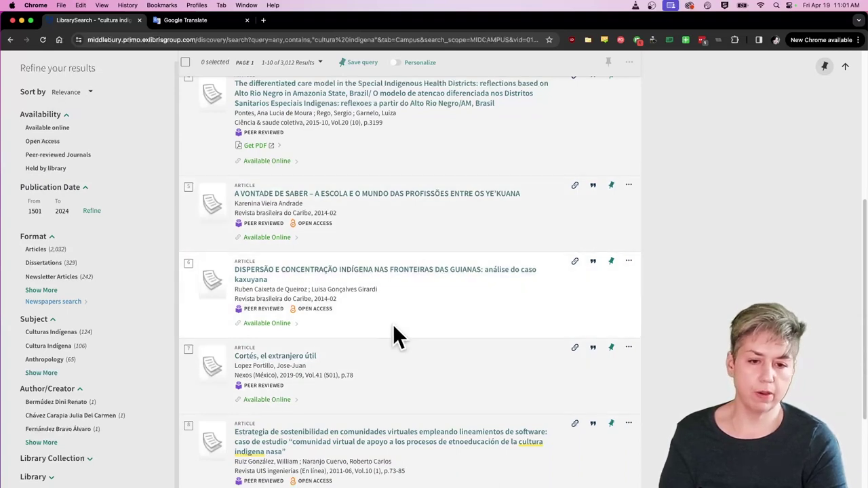
pyautogui.scroll(-3, 421, 339)
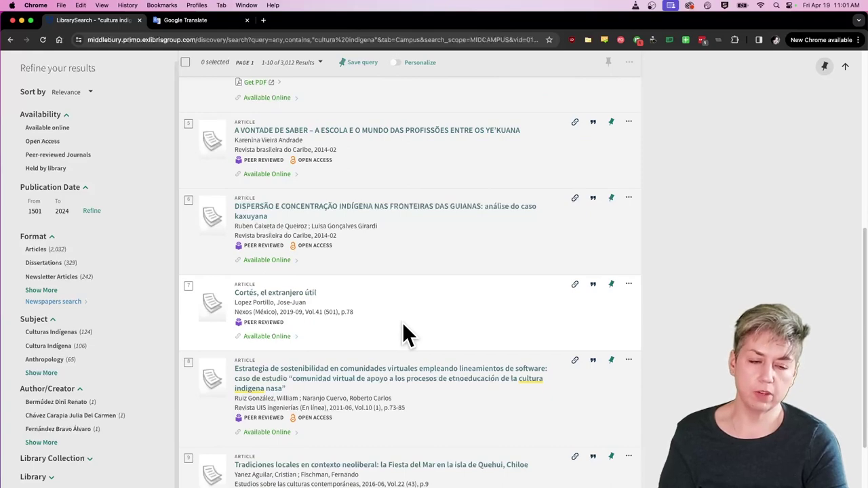
pyautogui.scroll(6, 403, 324)
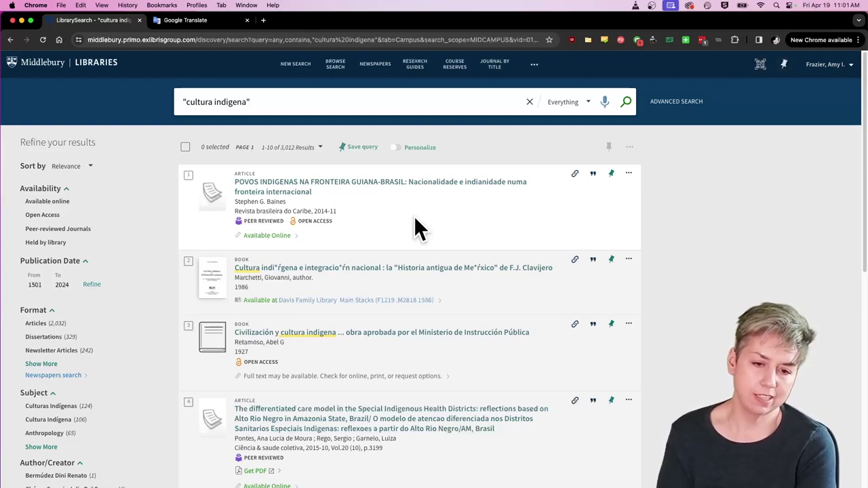
pyautogui.click(68, 63)
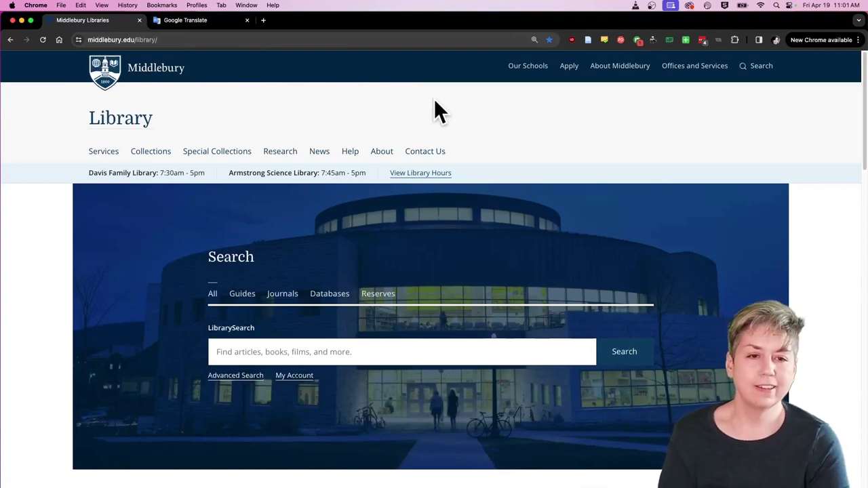
# - Copy 日本文化 from Google Translate, then return to the Middlebury Library page
pyautogui.click(197, 20)
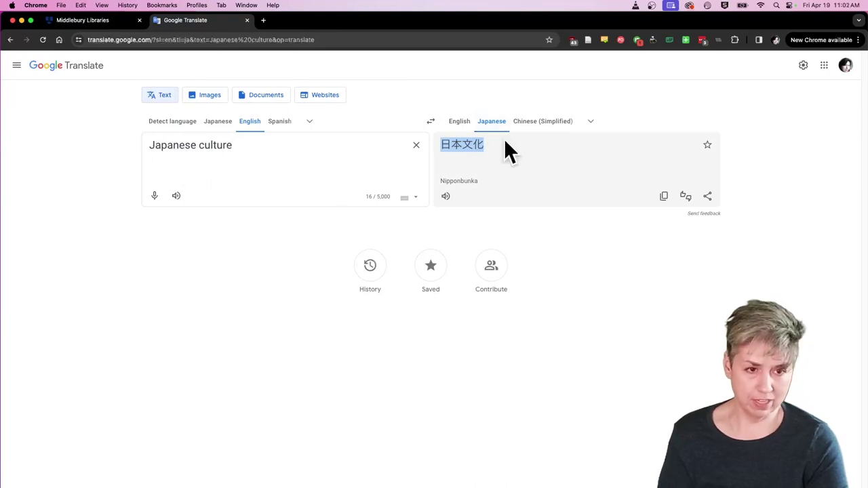
pyautogui.rightClick(468, 146)
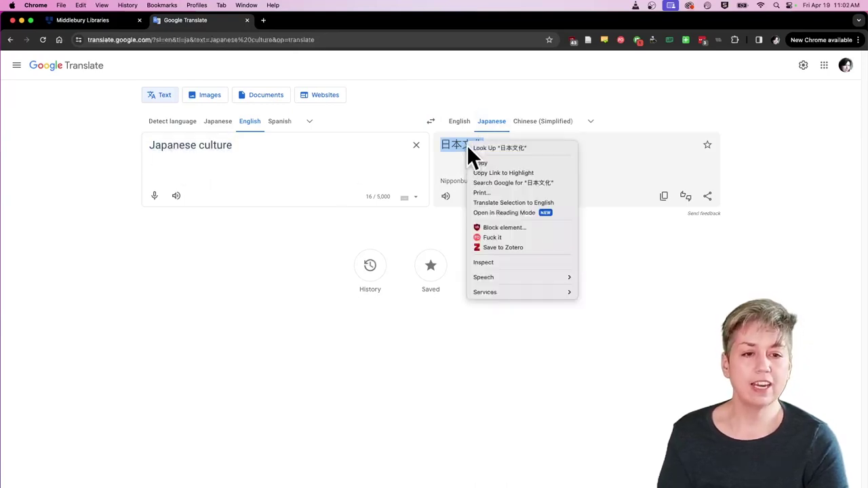
pyautogui.click(475, 165)
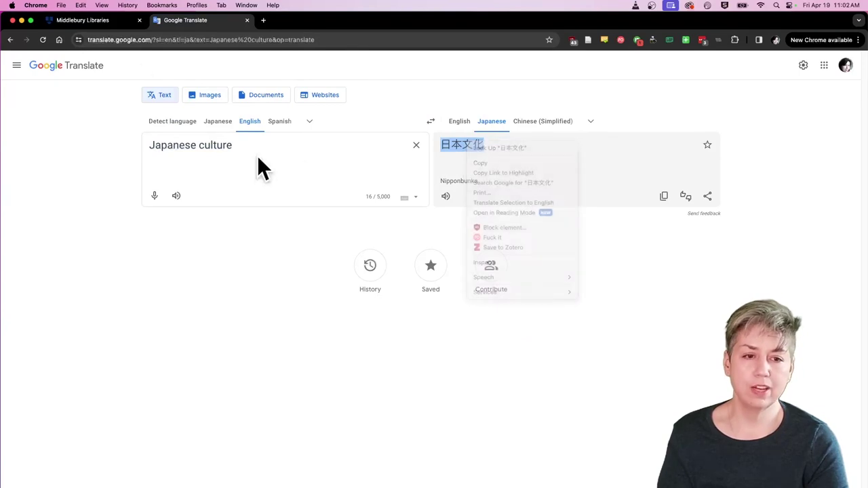
pyautogui.click(102, 19)
# - Paste 日本文化 into the LibrarySearch box and run the search
pyautogui.click(323, 350)
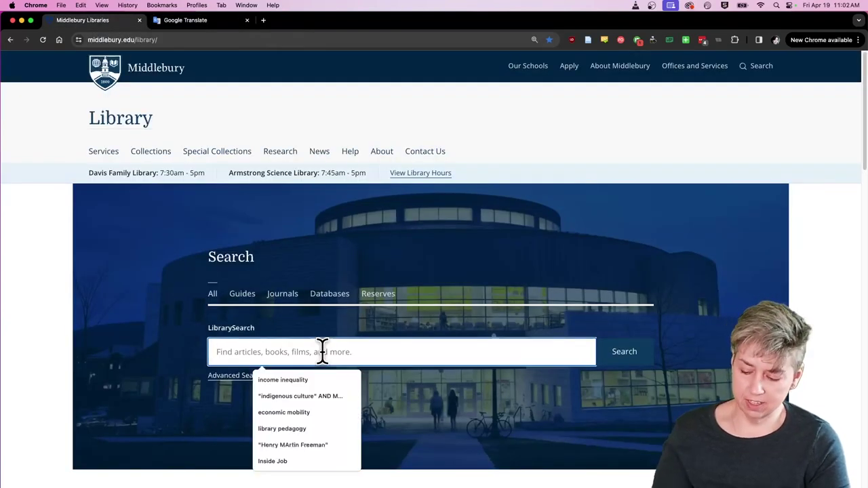
pyautogui.press('super+v')
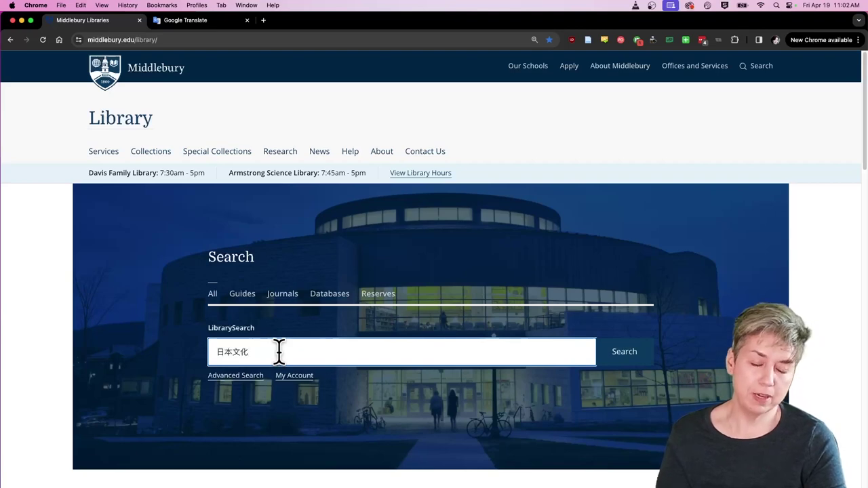
pyautogui.click(624, 356)
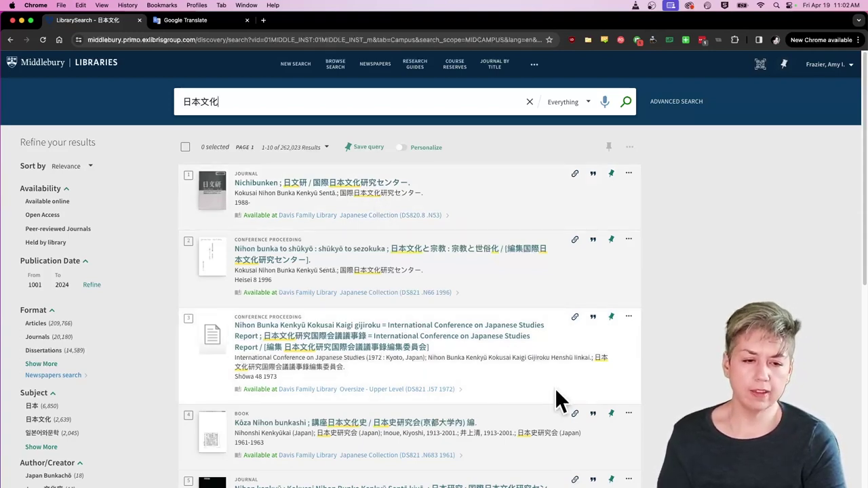
# - Scroll down through the 262,023 日本文化 results, then back to the top
pyautogui.scroll(-5, 405, 404)
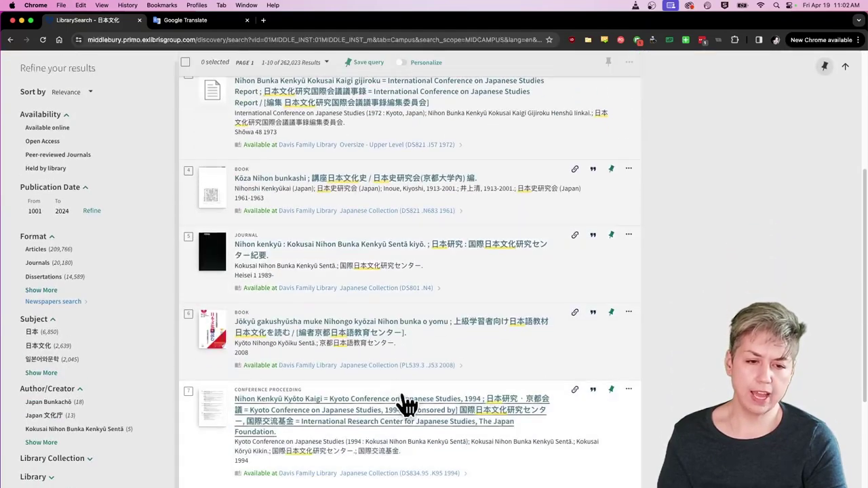
pyautogui.scroll(-3, 407, 405)
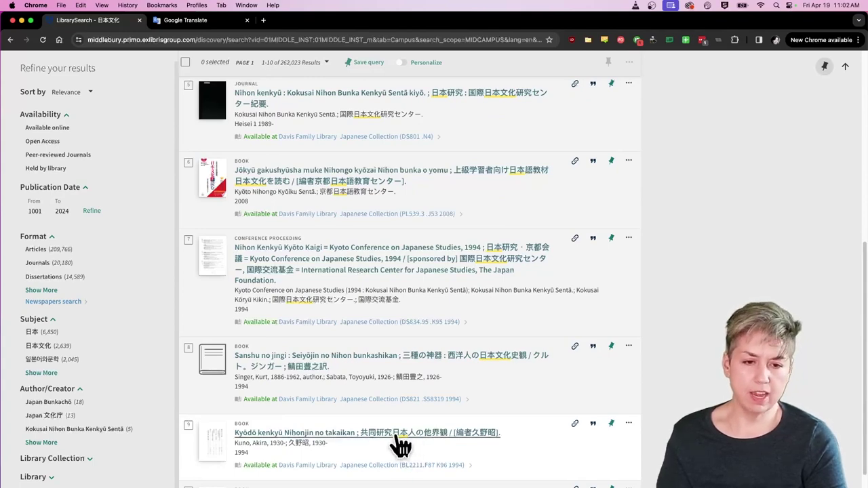
pyautogui.scroll(8, 373, 400)
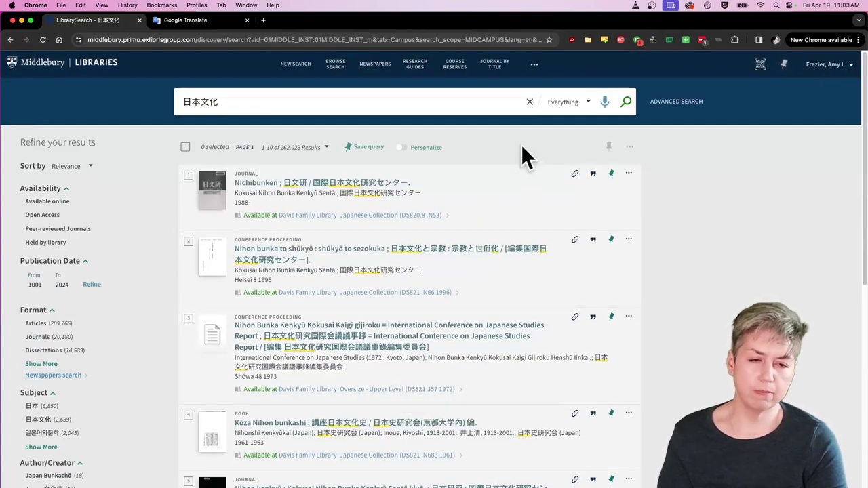